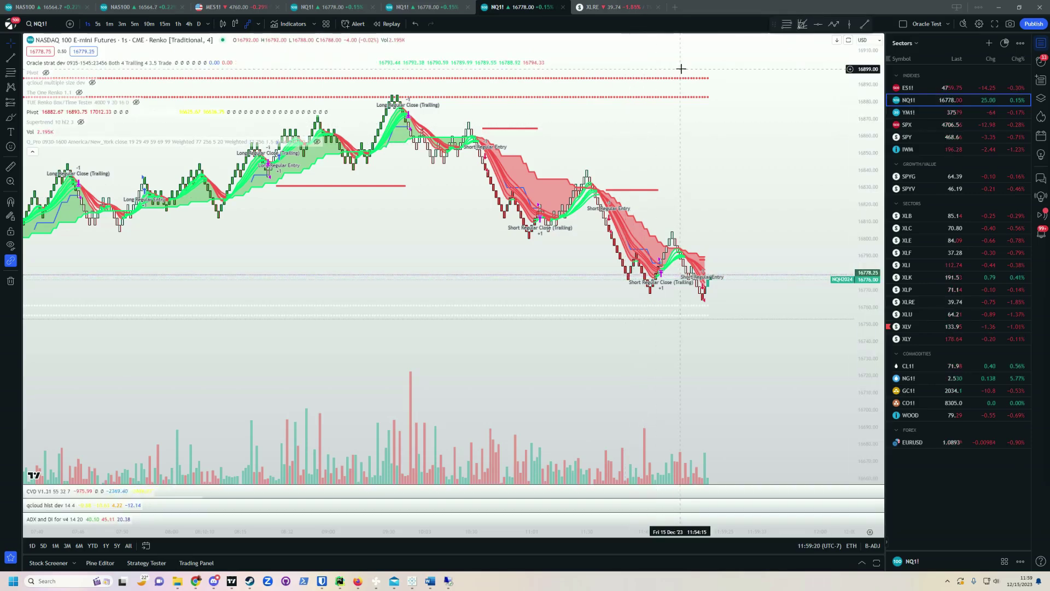
- Open a new chart tab with NQ1! as the symbol
click(676, 7)
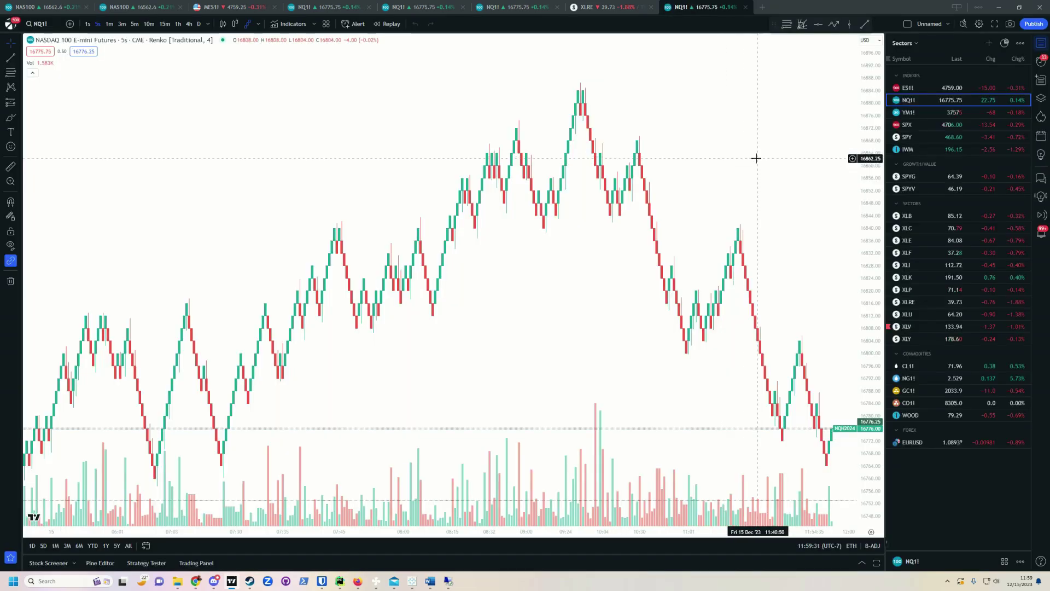
click(35, 23)
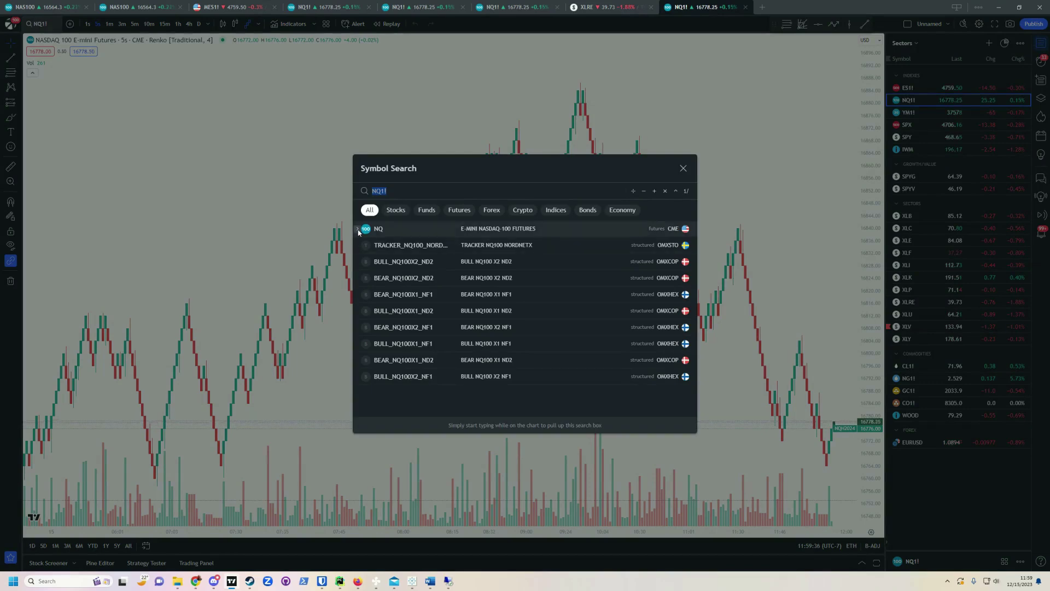
click(466, 229)
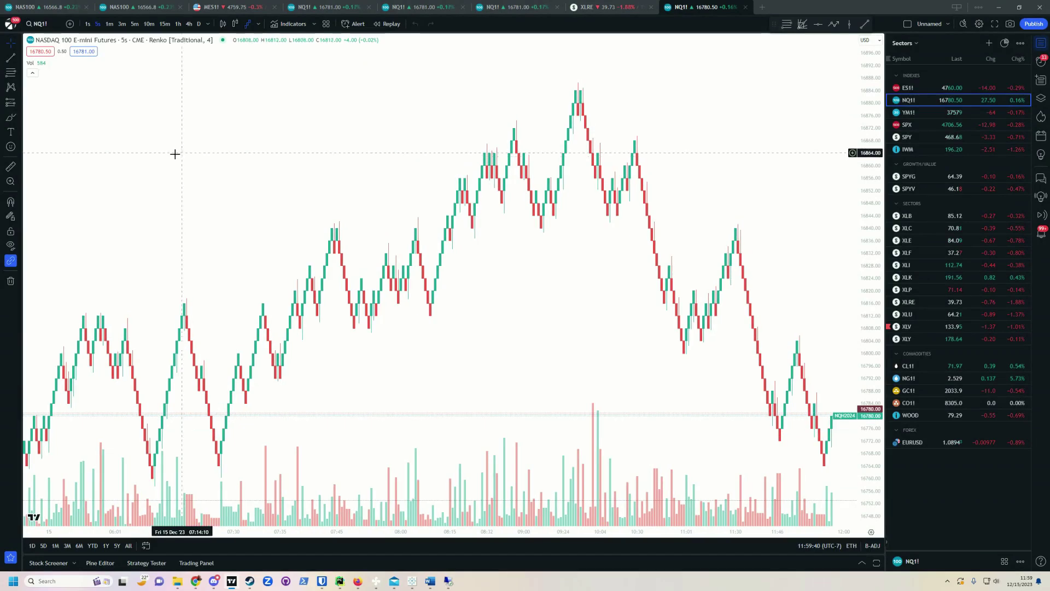
- Review the 5-second Traditional Renko settings (box size 4) and compress the price scale
right_click(217, 148)
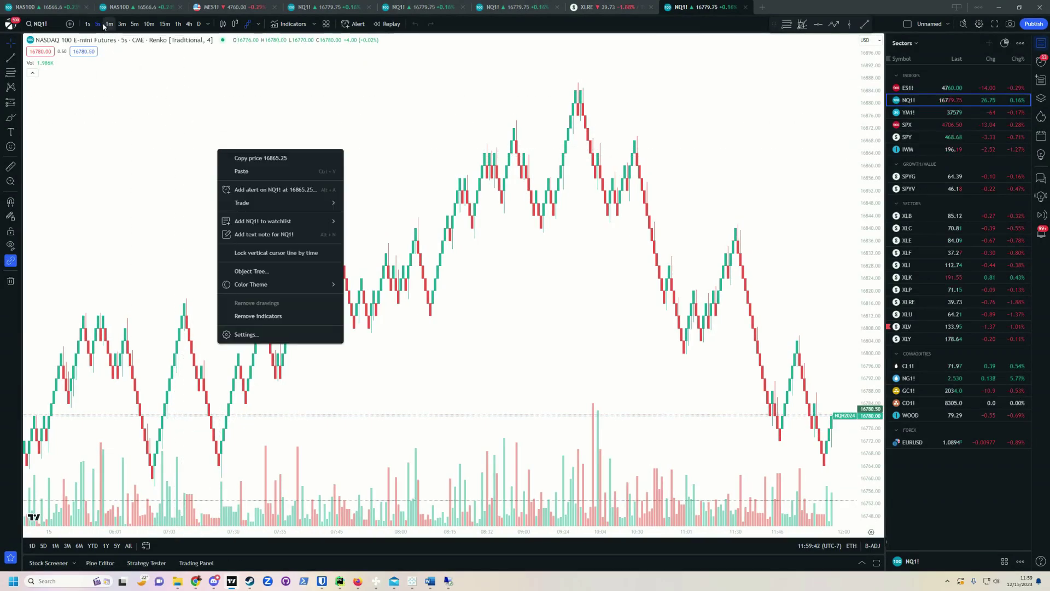
click(257, 334)
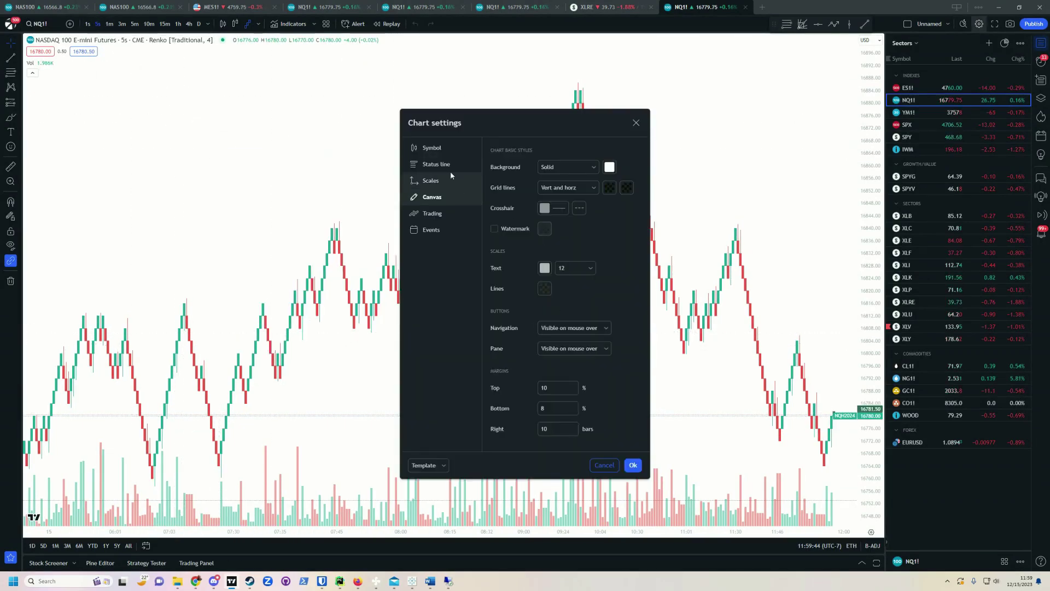
click(444, 147)
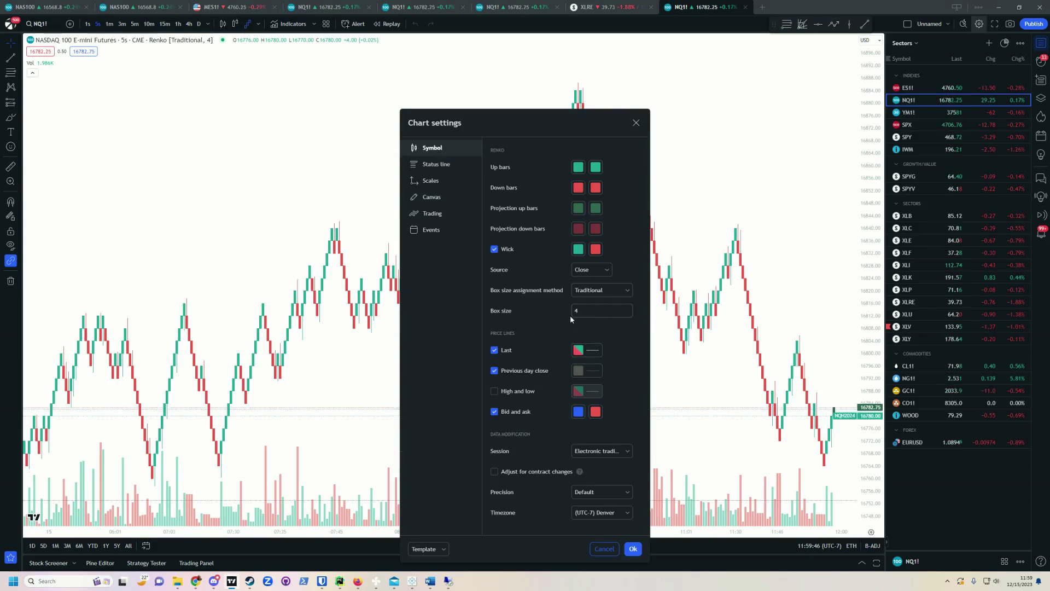
click(633, 548)
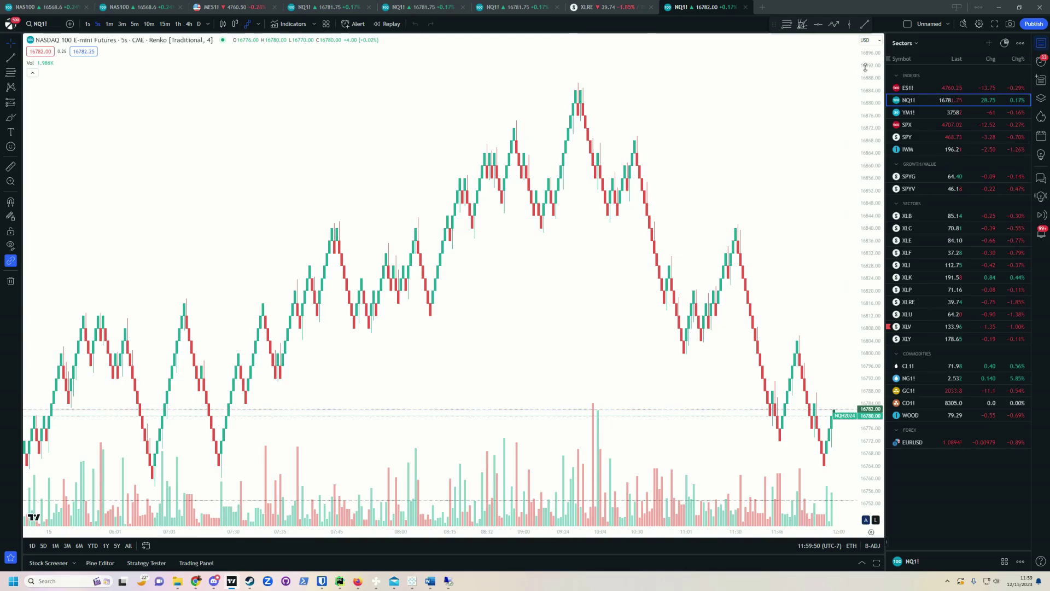
drag(865, 67, 867, 230)
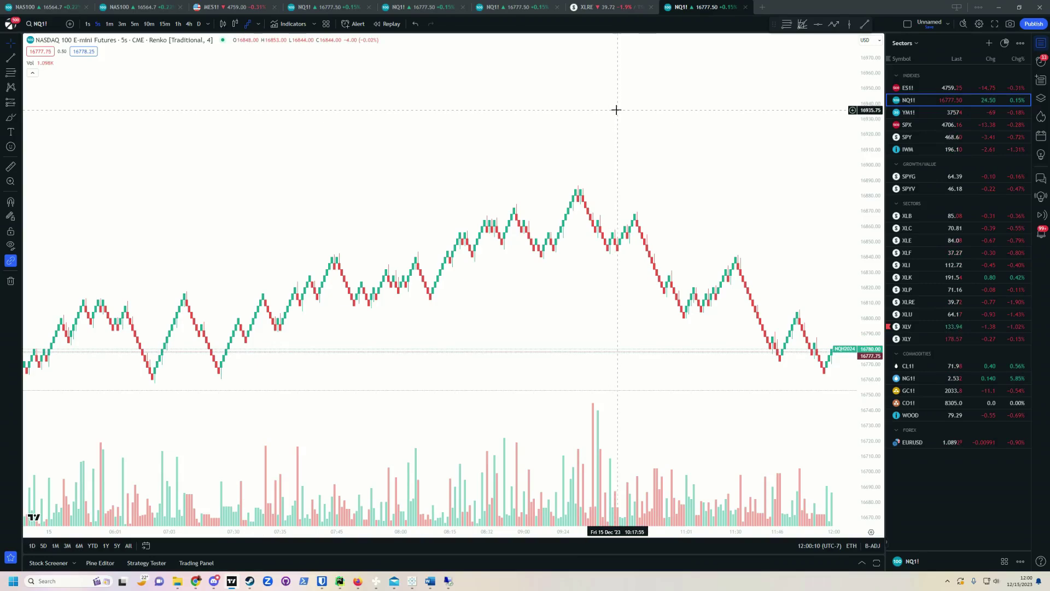
drag(710, 181, 655, 159)
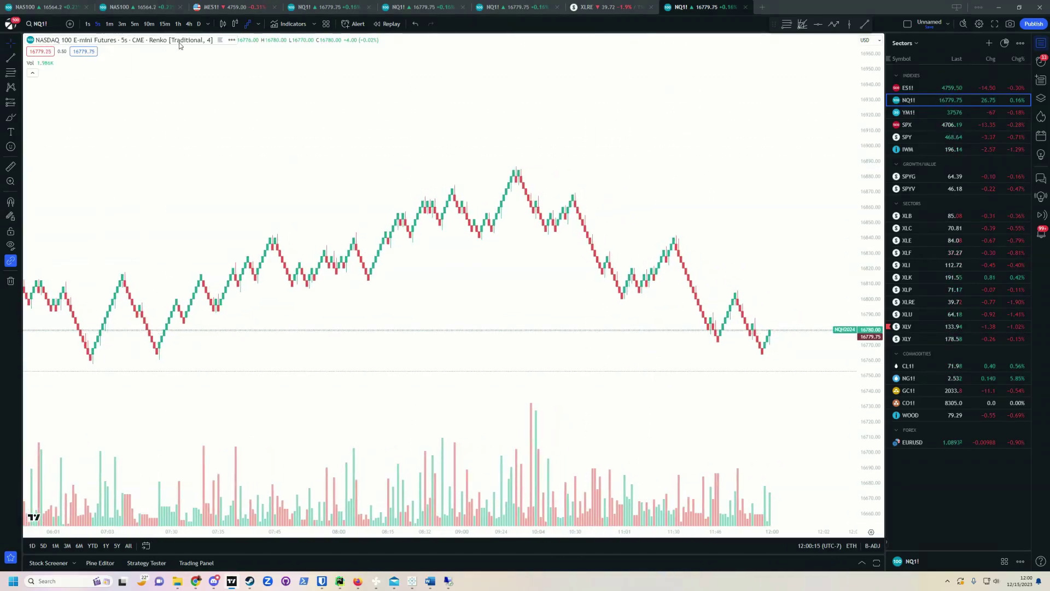
- Add the Qwave Strategy from the invite-only scripts list to the NQ1! chart
key(/)
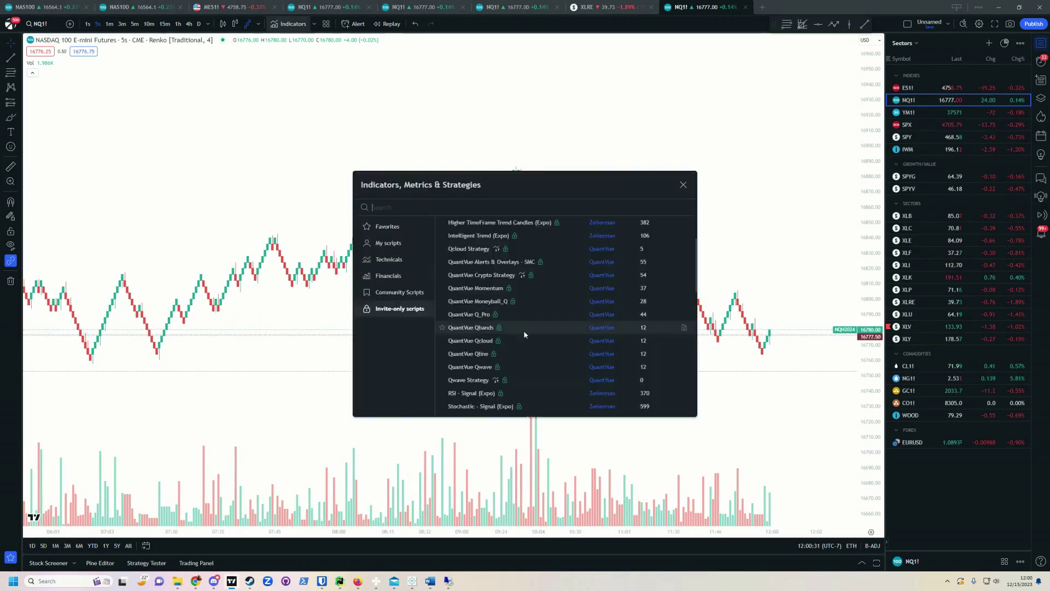
click(468, 380)
key(Escape)
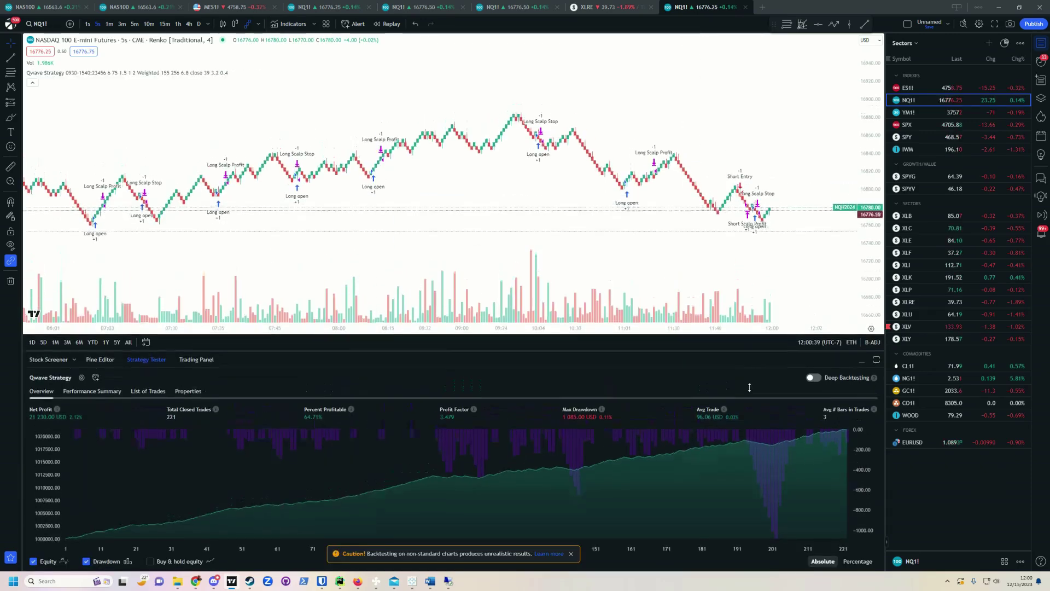
scroll(508, 213, down, 3)
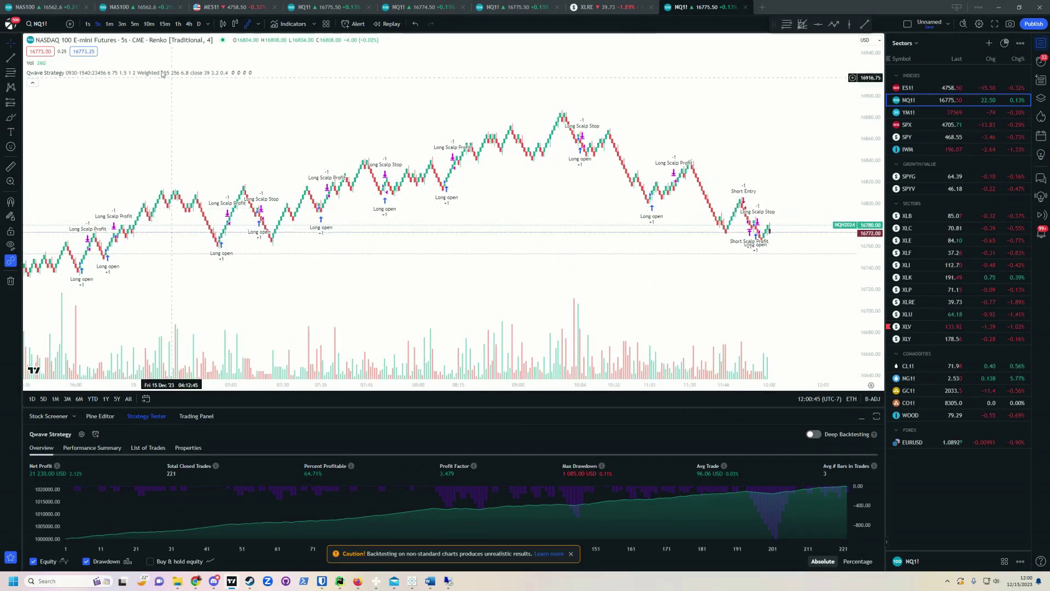
- Toggle the Qwave Strategy's trading-window time-preference checkboxes
click(246, 72)
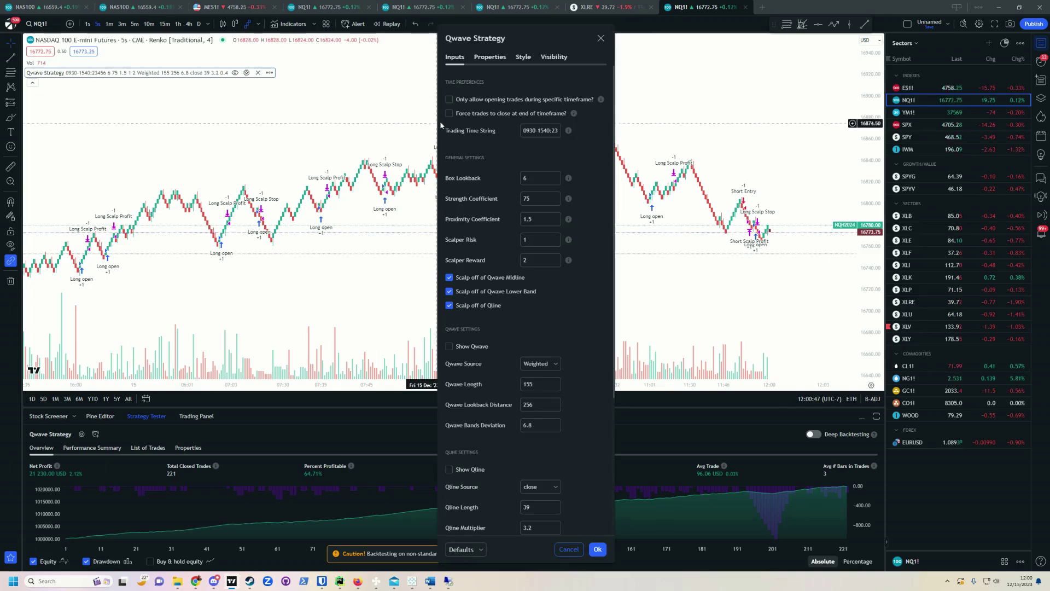
click(482, 100)
click(490, 112)
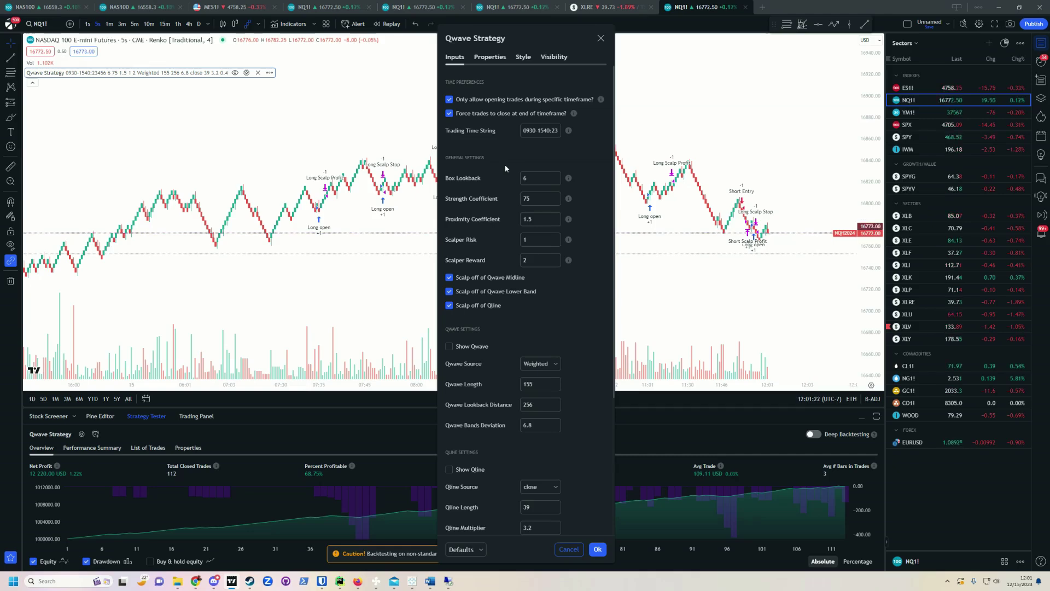
- Try order size 3 and On bar close in Properties, then close without saving
click(498, 59)
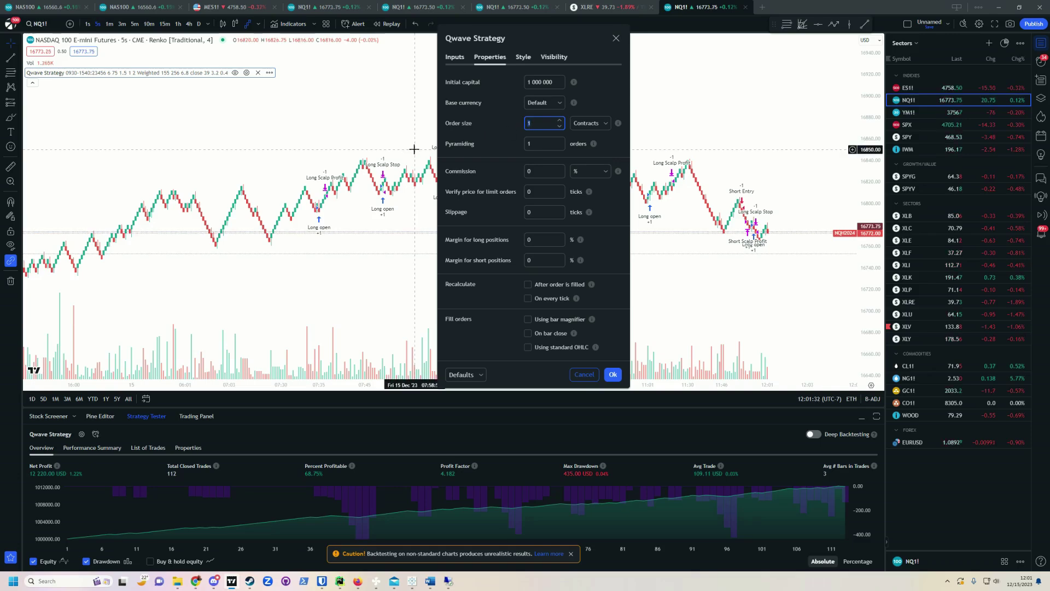
click(489, 121)
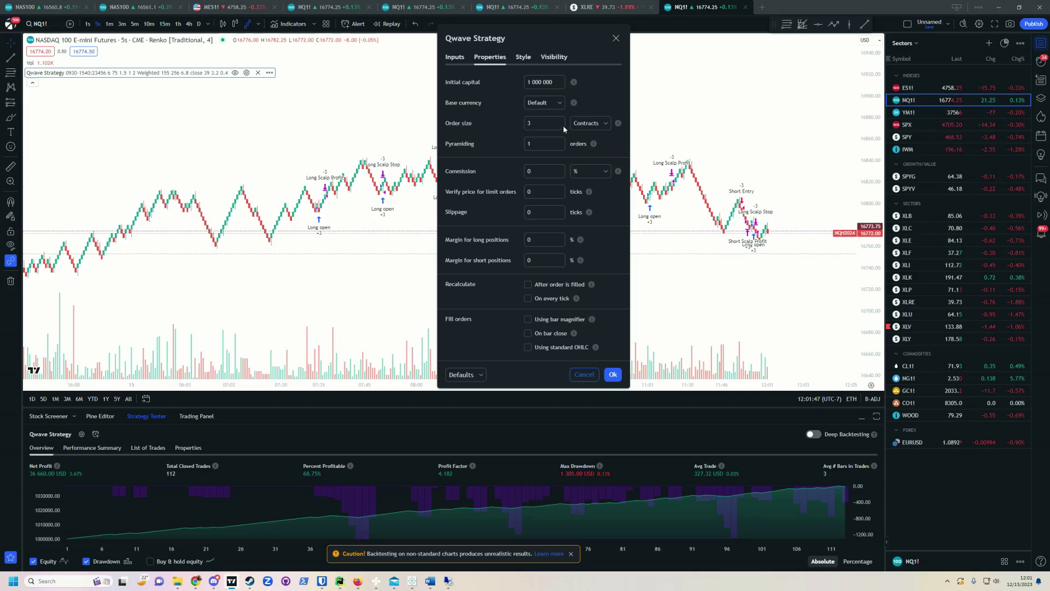
click(528, 334)
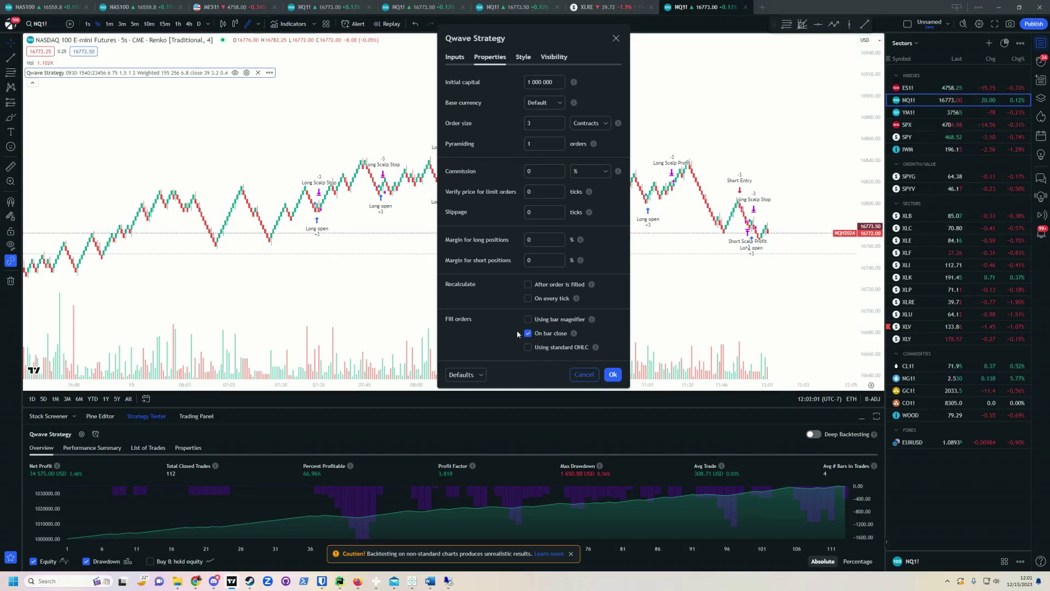
click(586, 375)
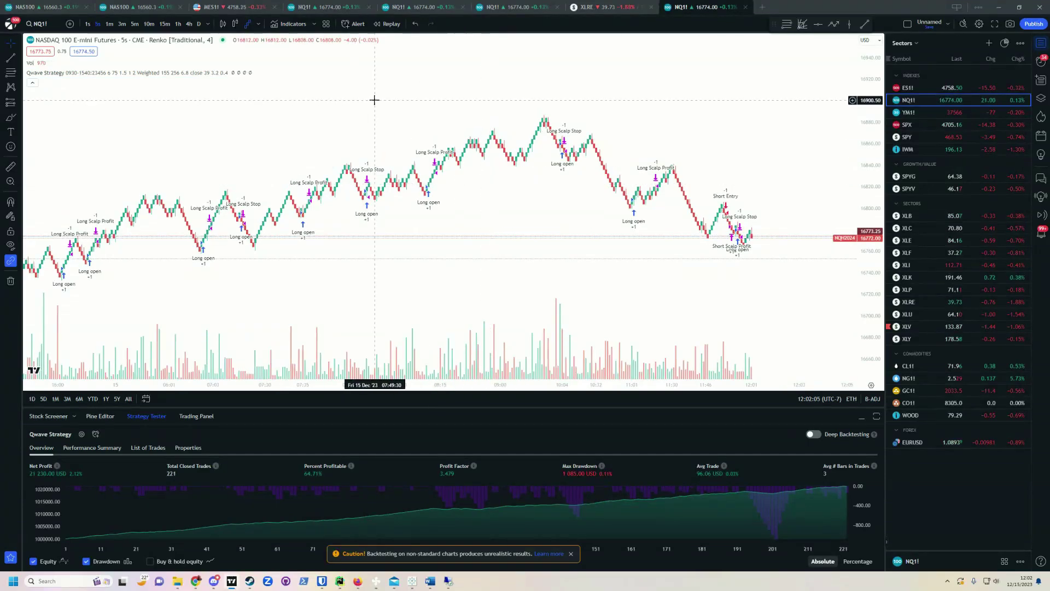
- Uncheck Wick in the Renko symbol settings, bringing the backtest to 195 trades
scroll(393, 130, up, 3)
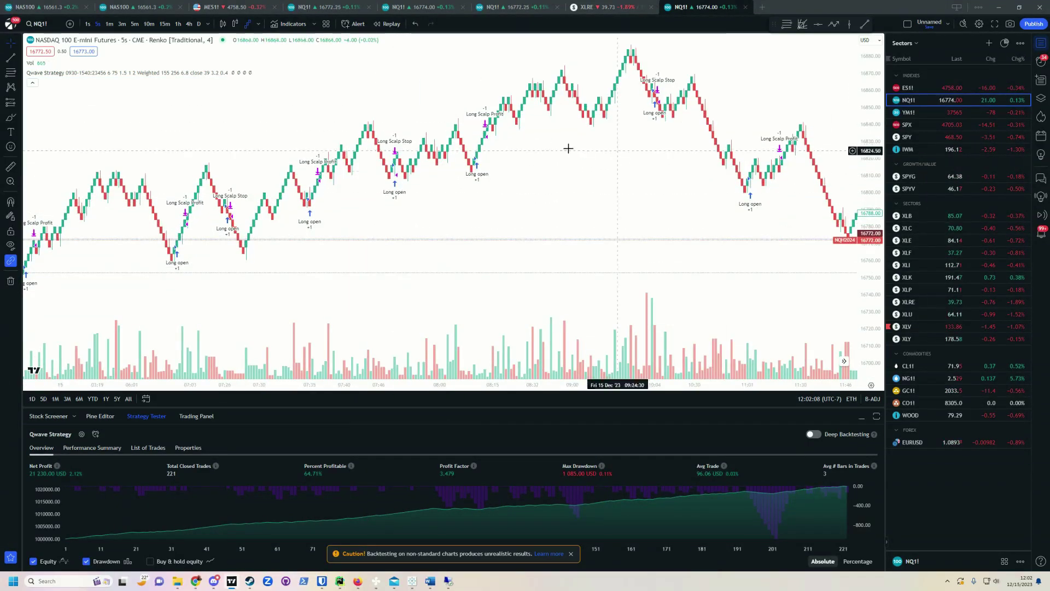
scroll(477, 161, up, 2)
scroll(443, 181, left, 5)
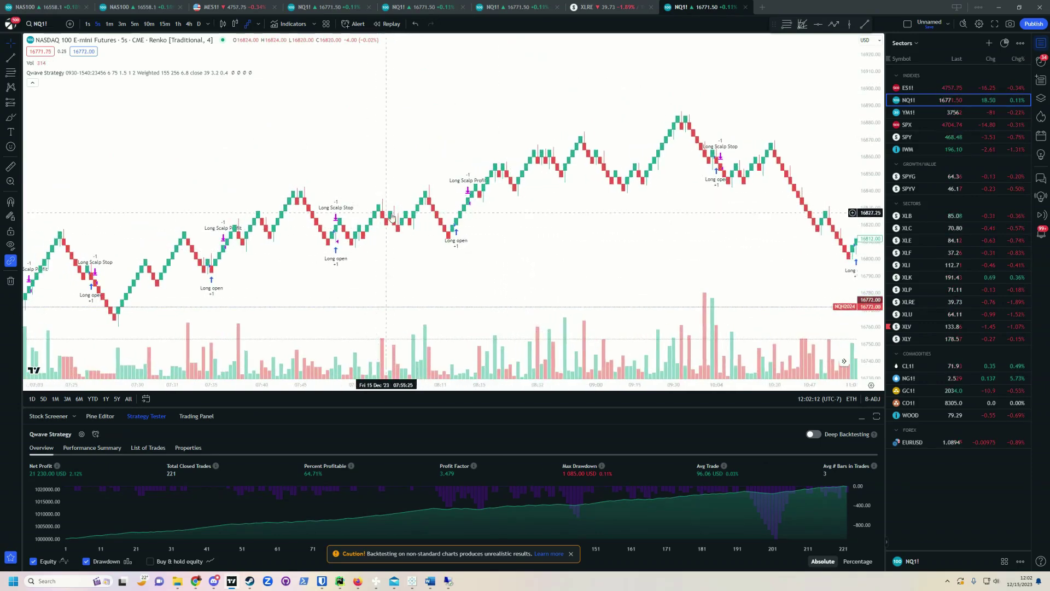
double_click(384, 220)
drag(561, 79, 204, 49)
click(140, 177)
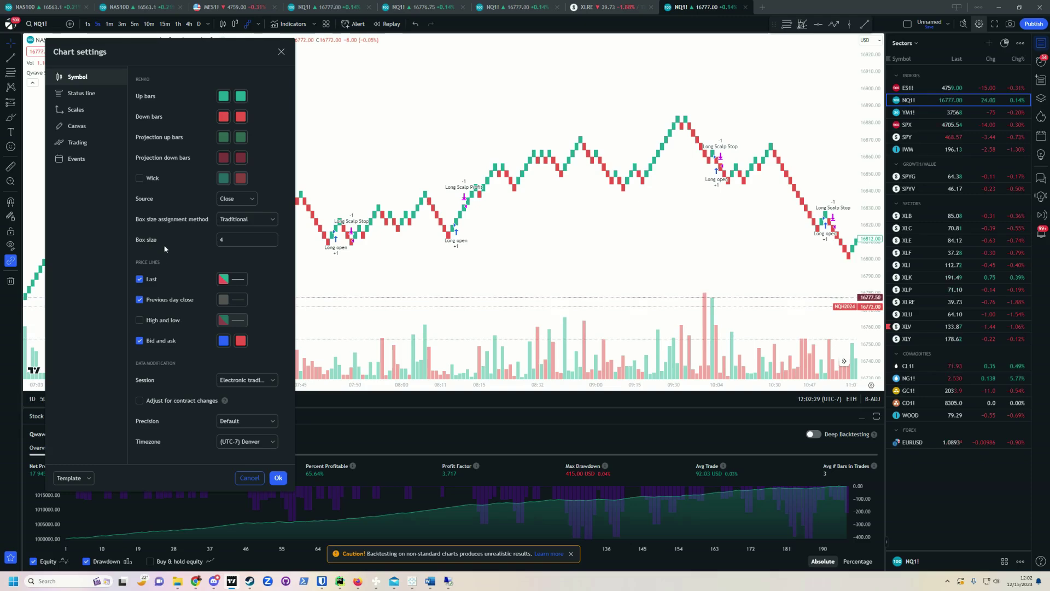
click(139, 178)
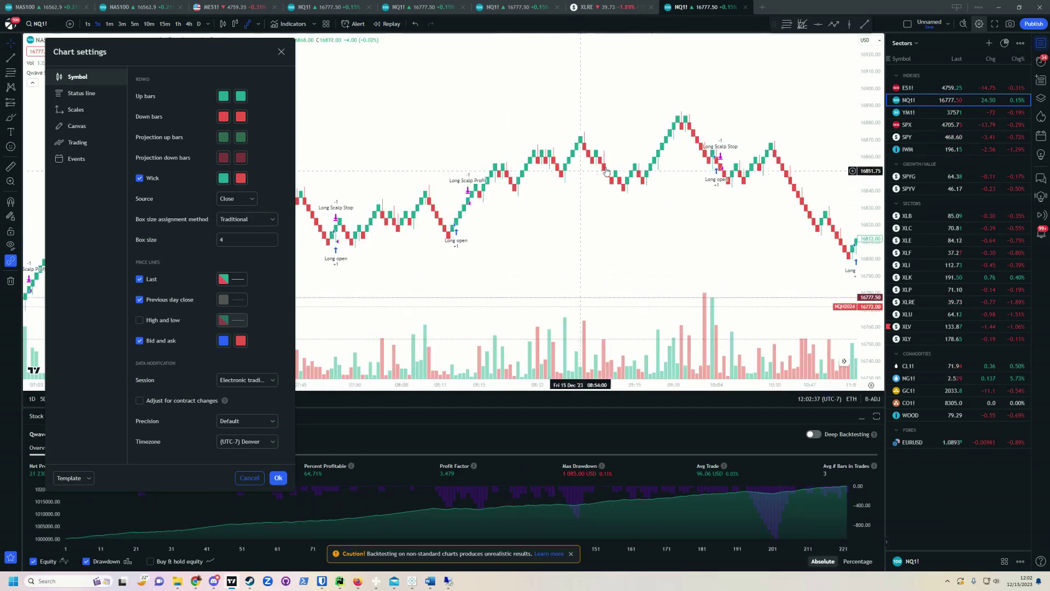
click(139, 178)
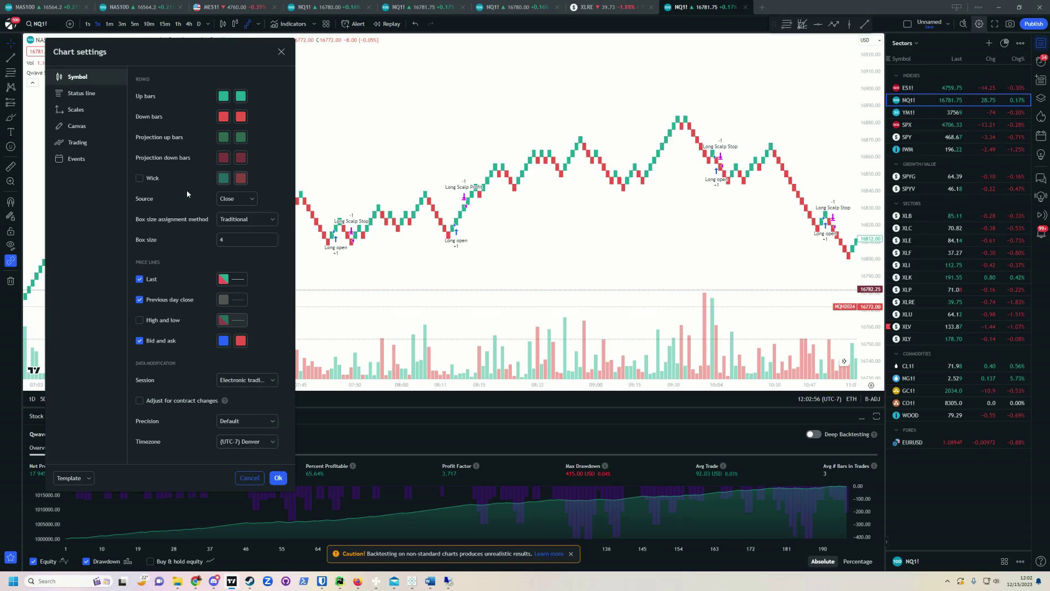
click(421, 207)
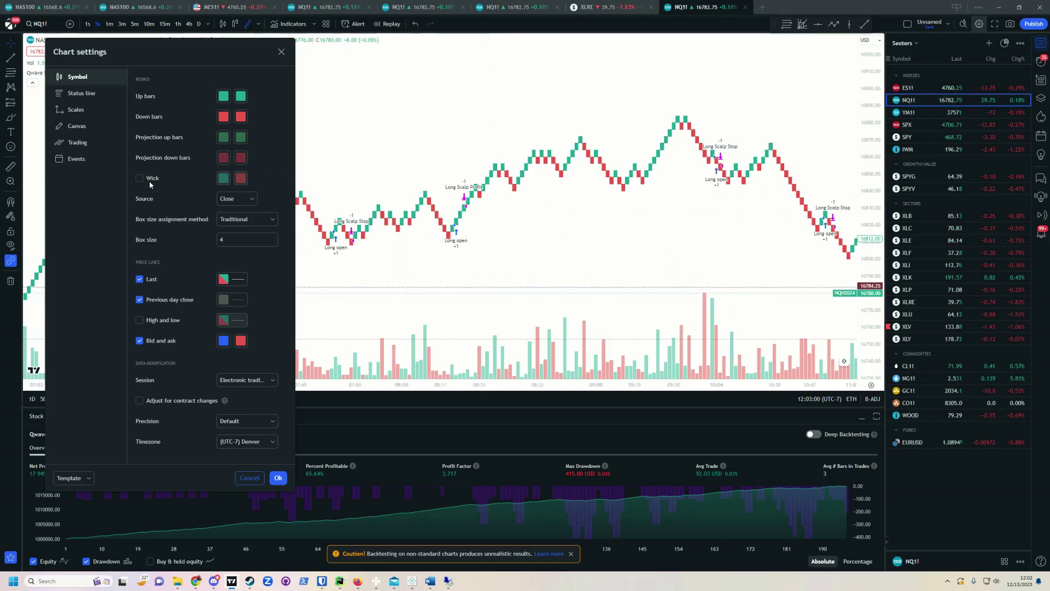
click(278, 477)
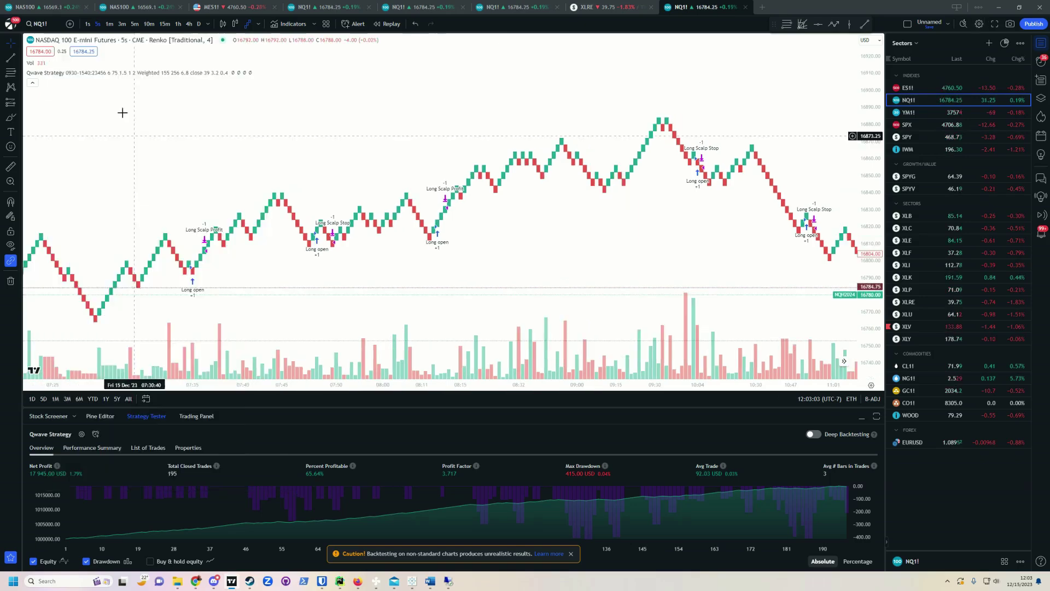
click(246, 73)
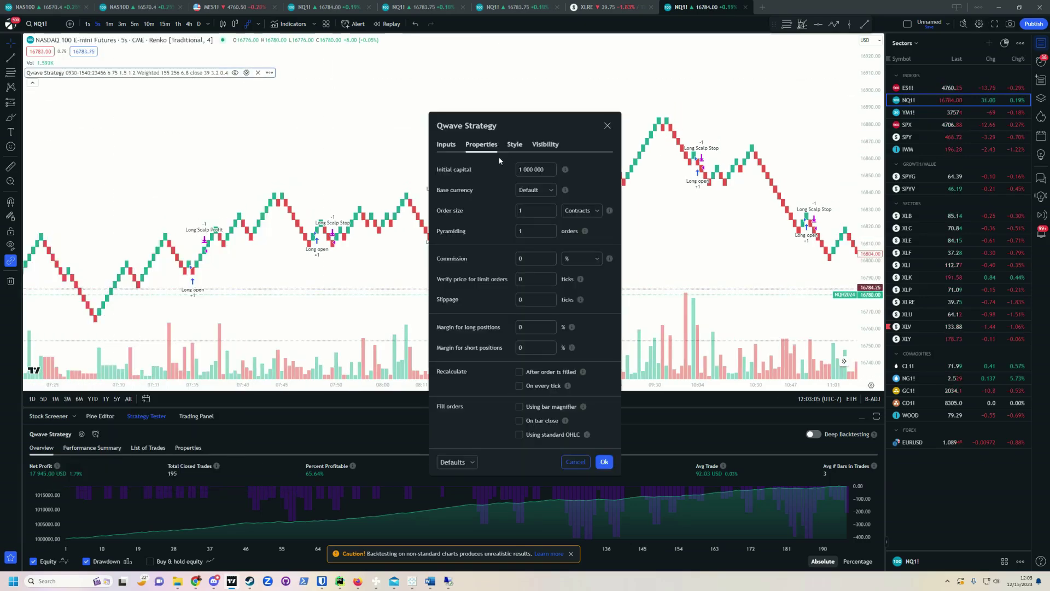
click(445, 144)
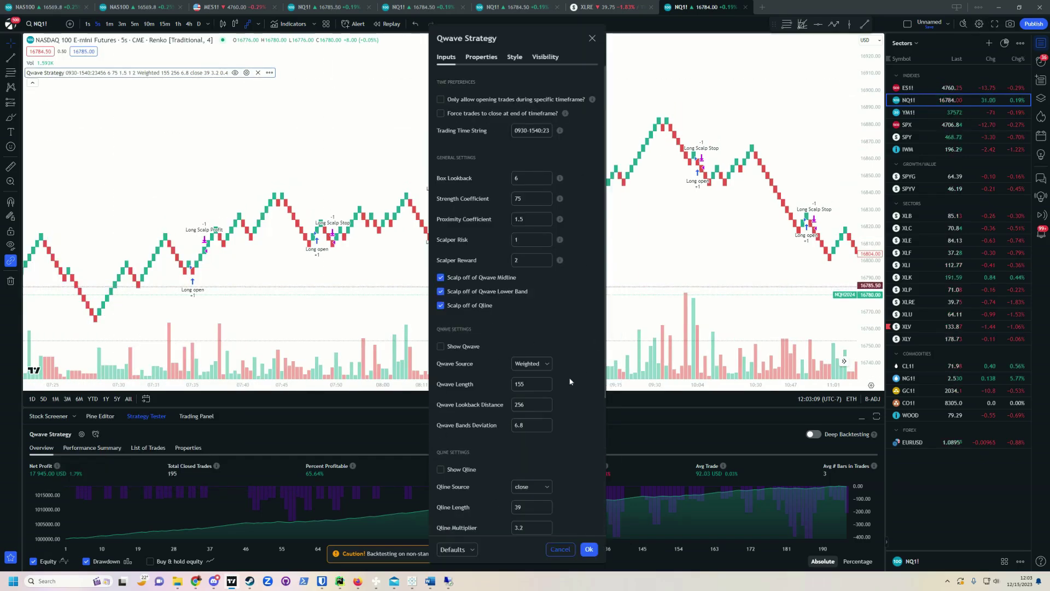
click(588, 548)
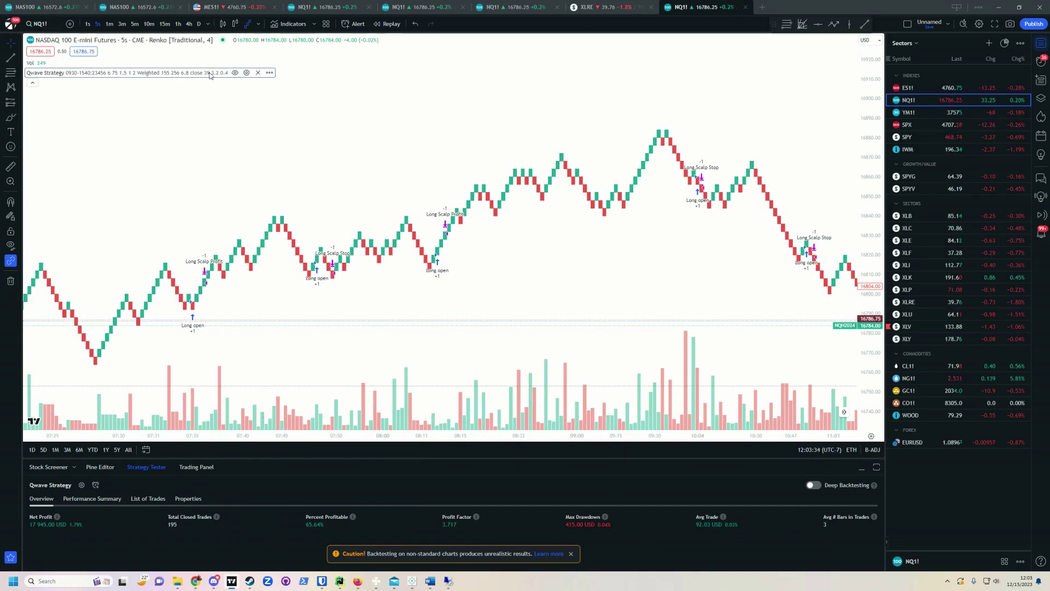
- Open the Qwave Strategy's More menu and resize the chart and Strategy Tester panes
click(270, 73)
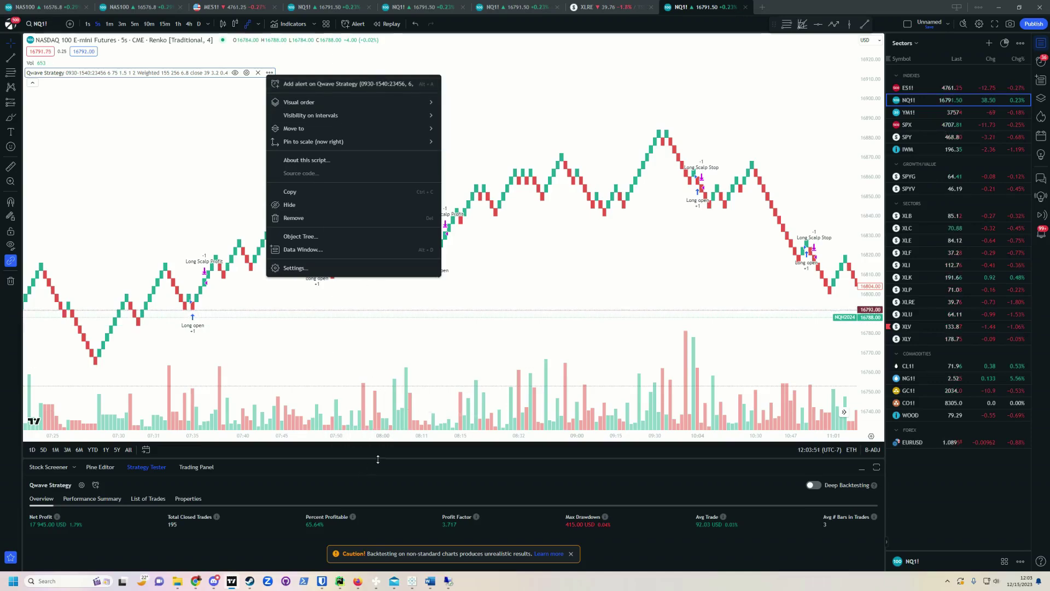
drag(374, 459, 374, 284)
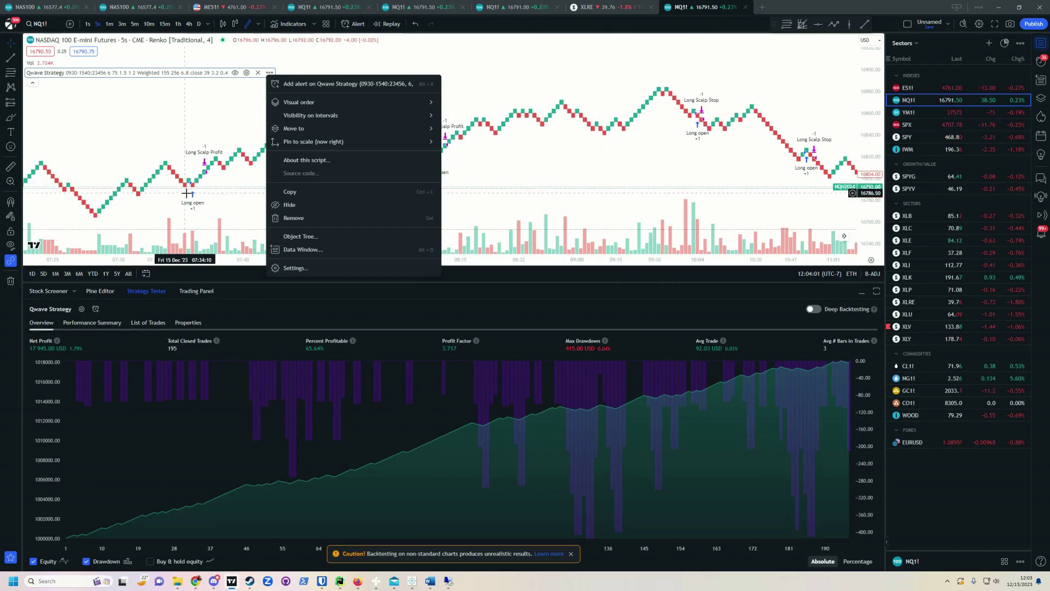
mouse_move(354, 142)
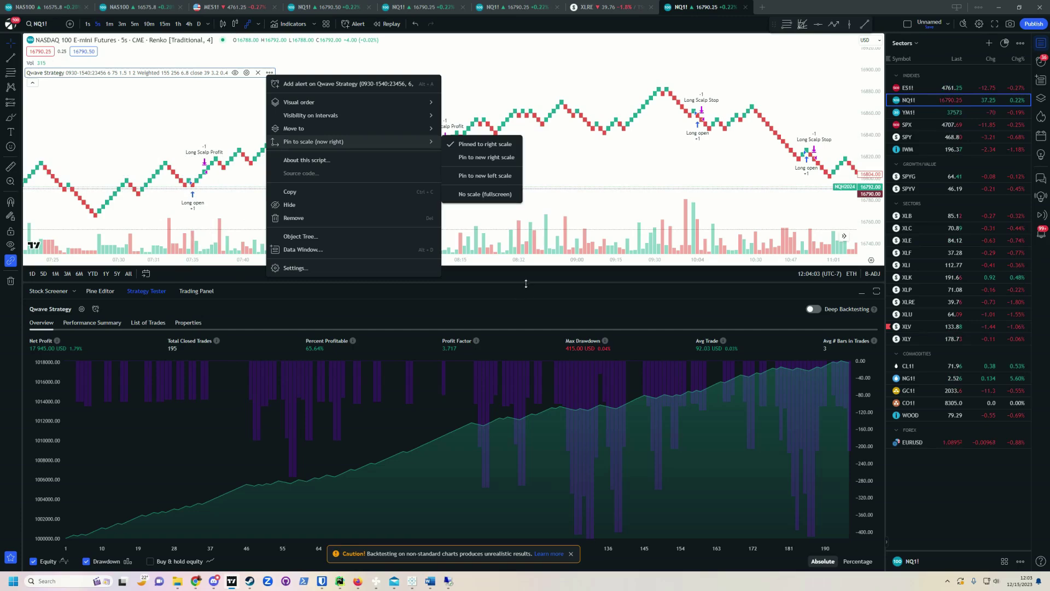
drag(501, 282, 516, 365)
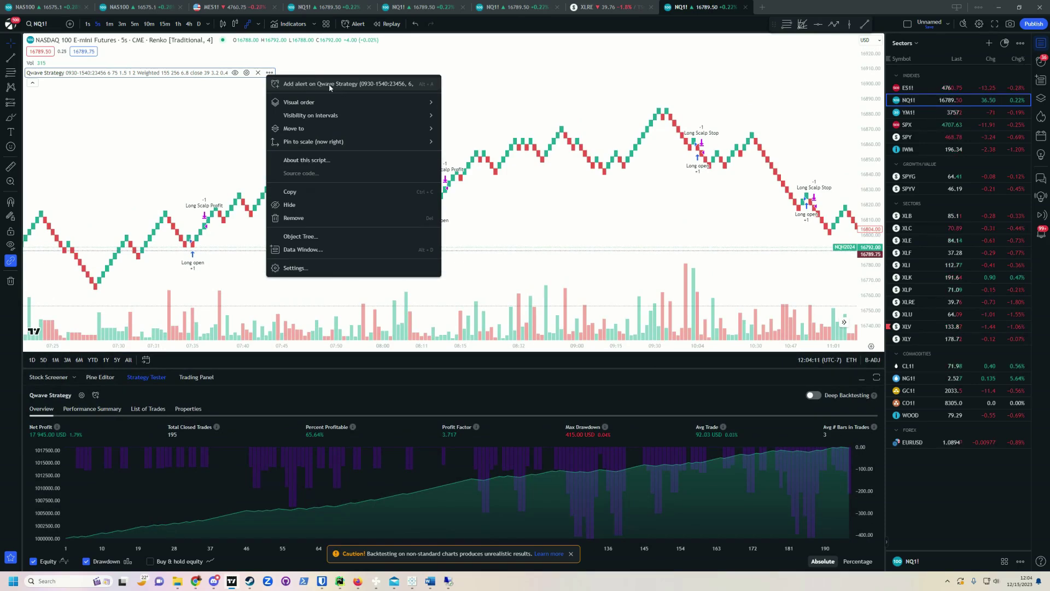
- Start an alert on the Qwave Strategy named 'QWAVE Scalp (NQ!, 5box, 5sec, market hours, 50 strength)'
click(329, 86)
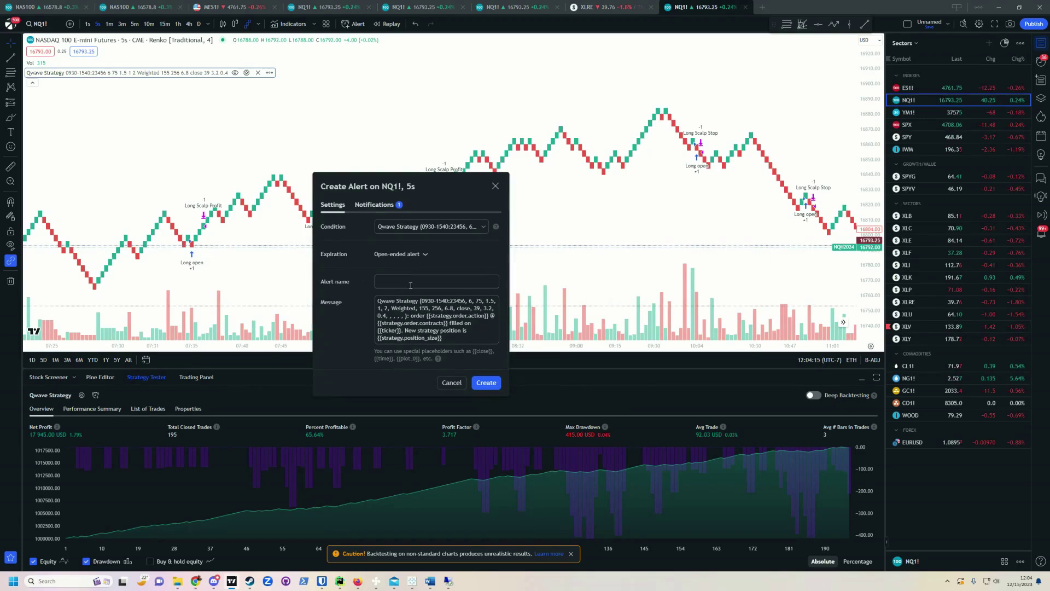
click(410, 285)
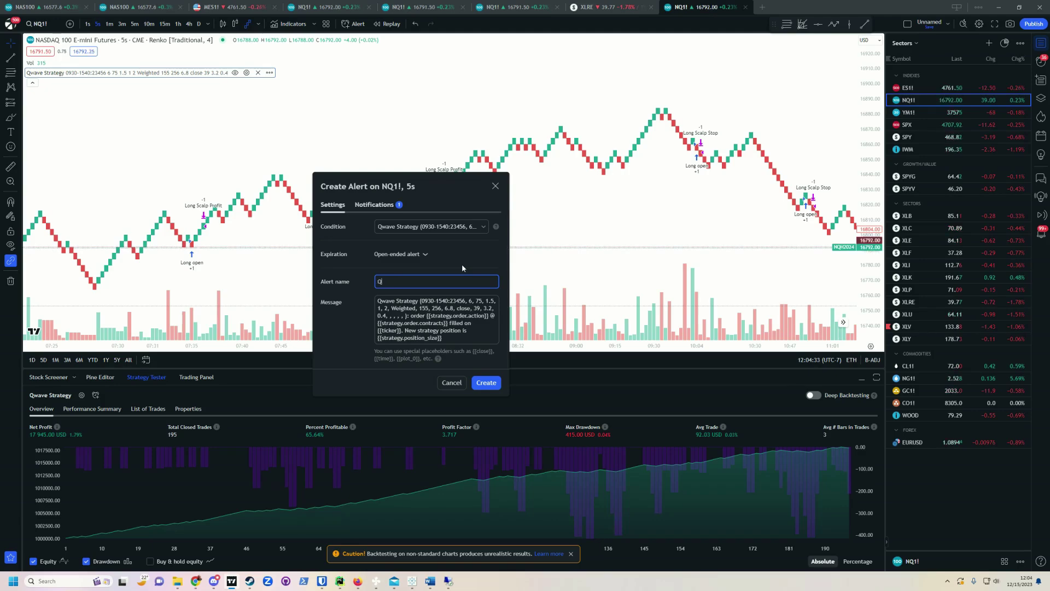
text(QWAVE Sc)
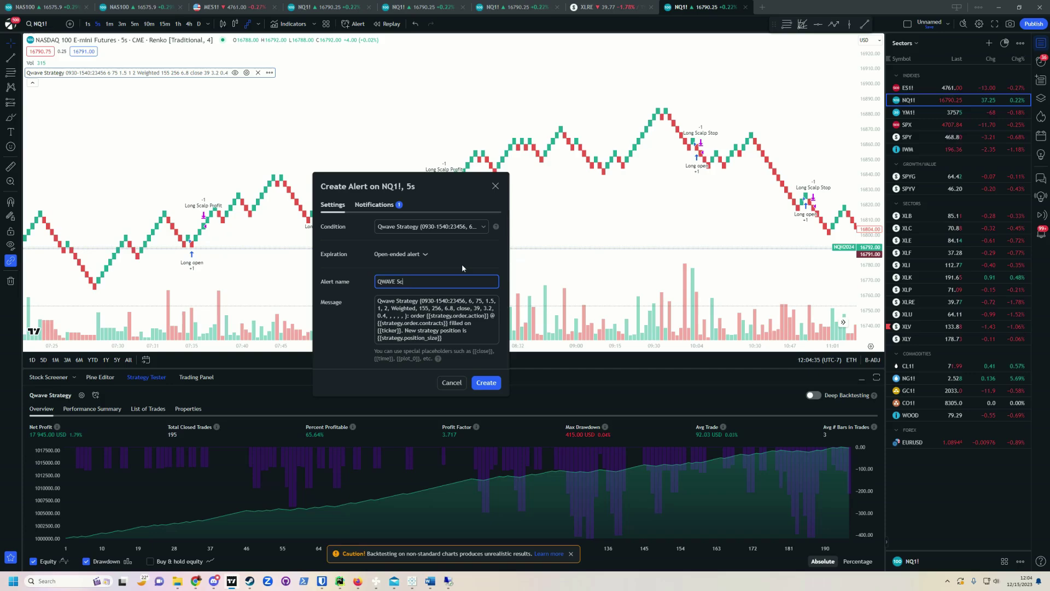
text(alp )
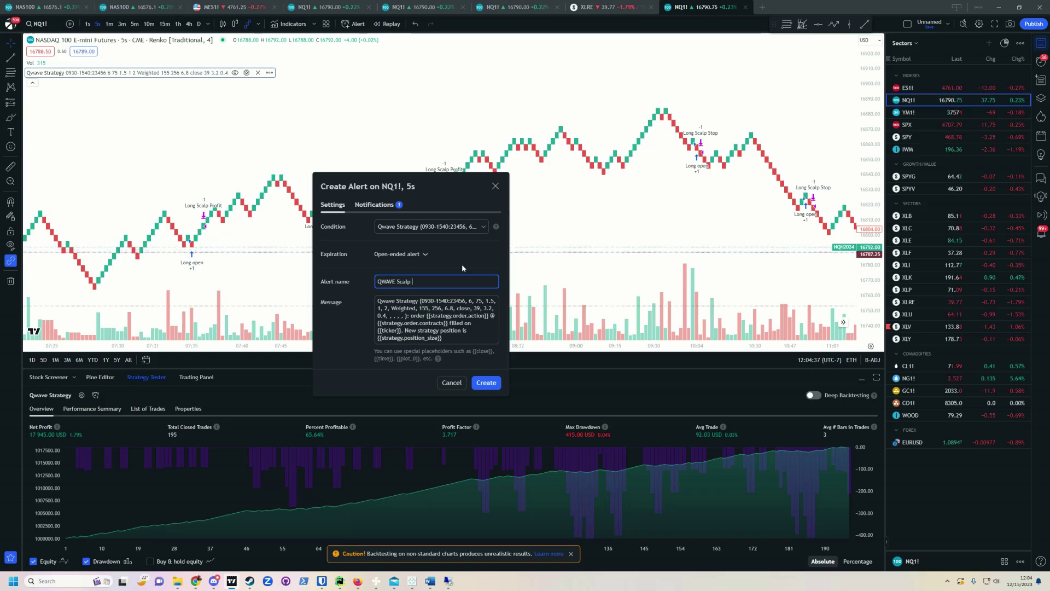
text(()
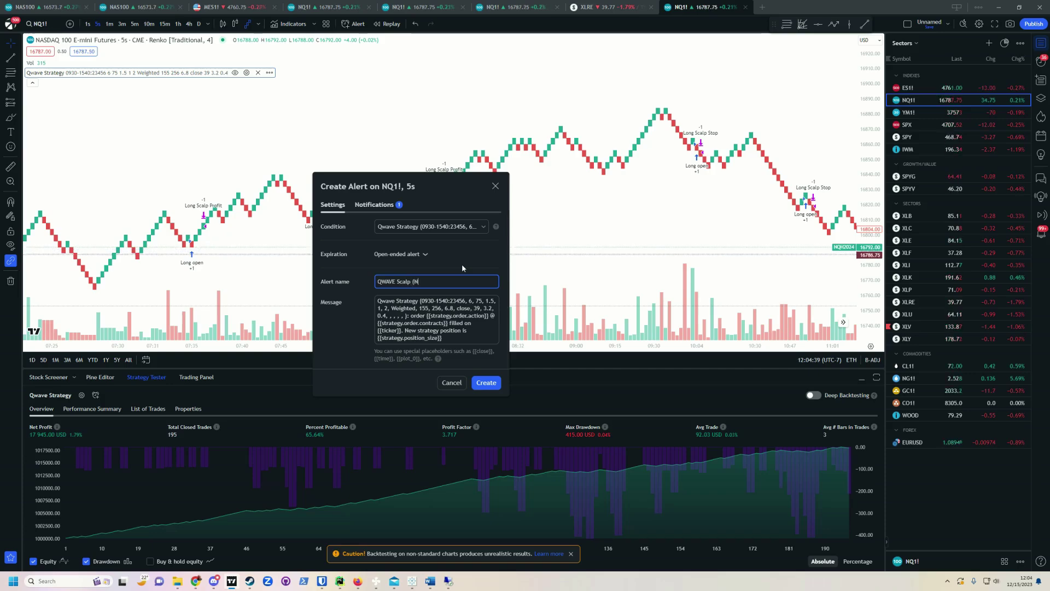
text(NQ1!)
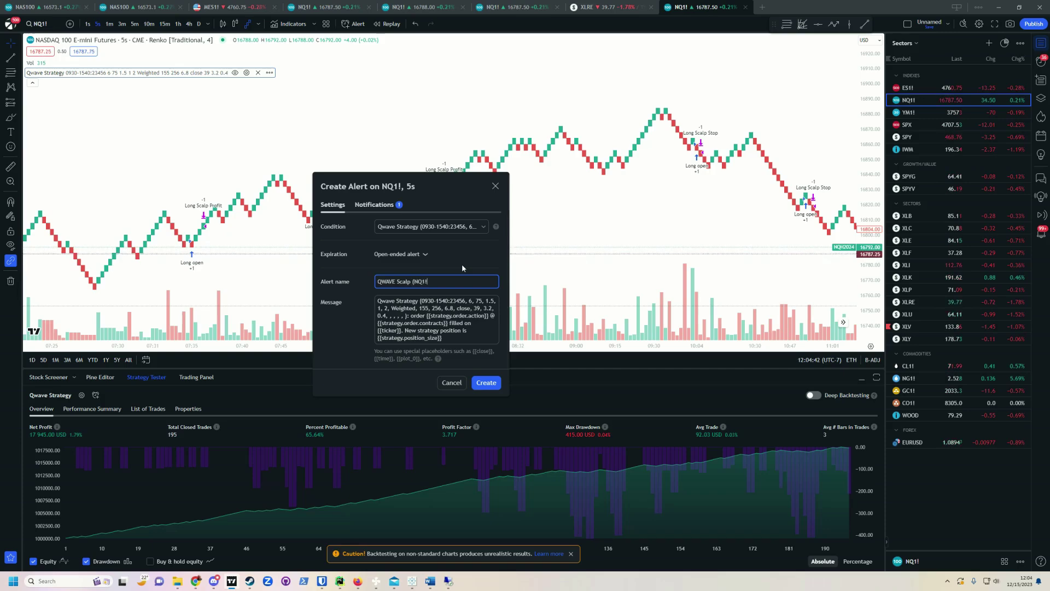
text(, 5box, 5s)
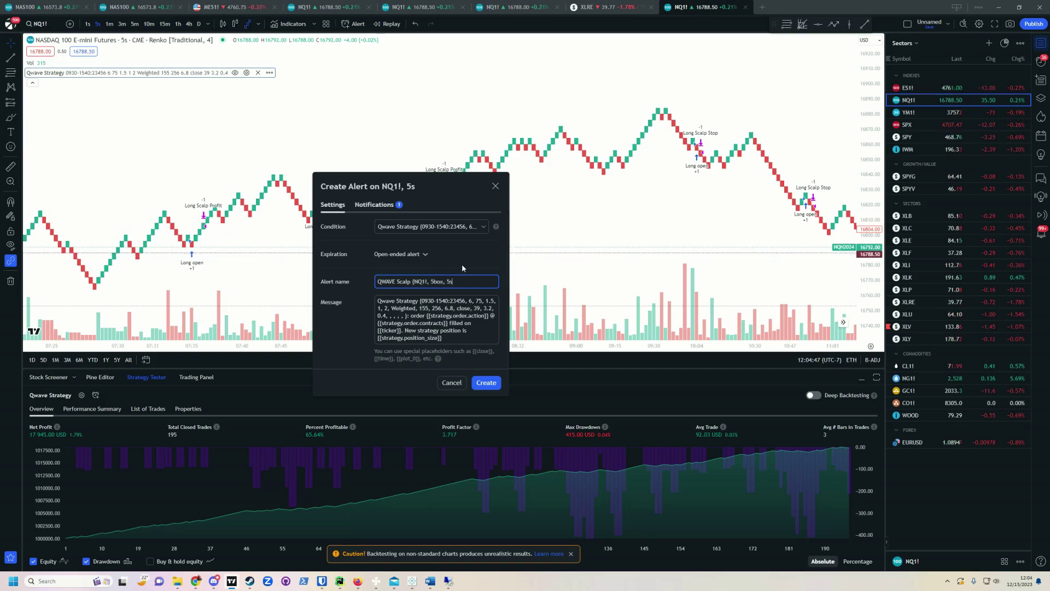
text(ec, )
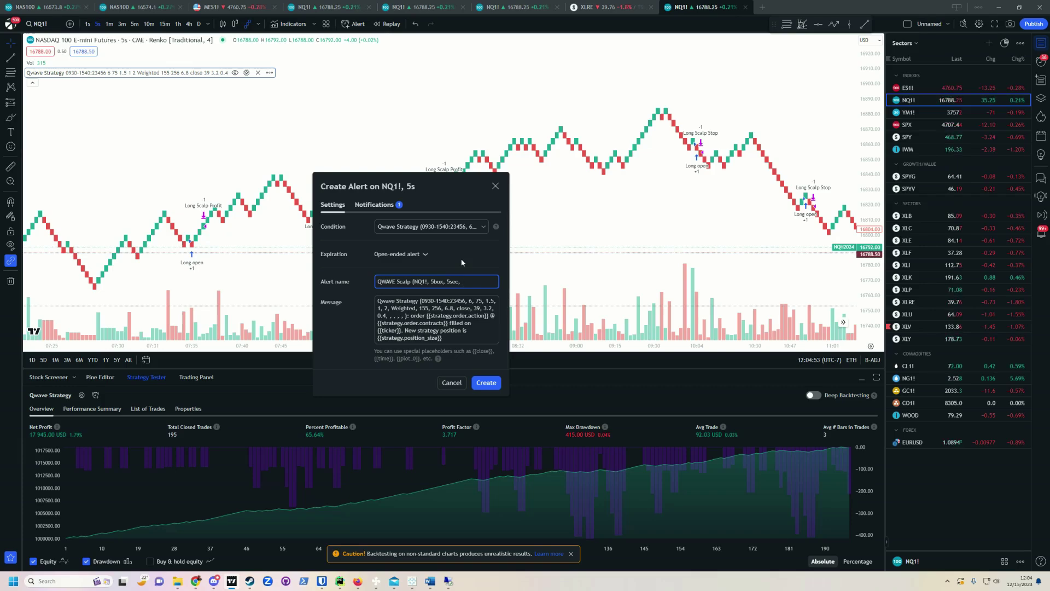
text(market hours)
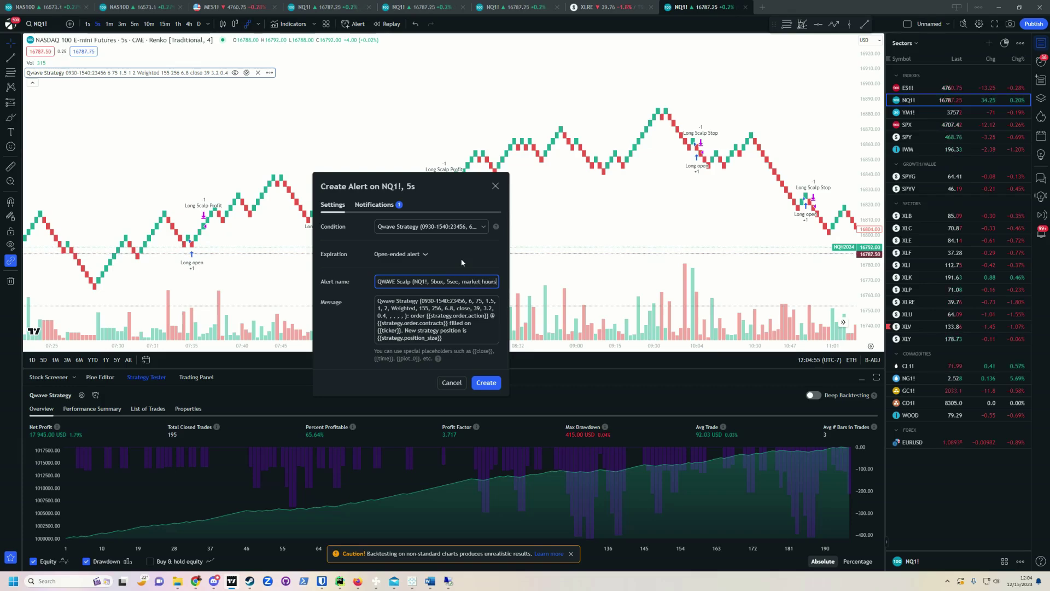
text(,)
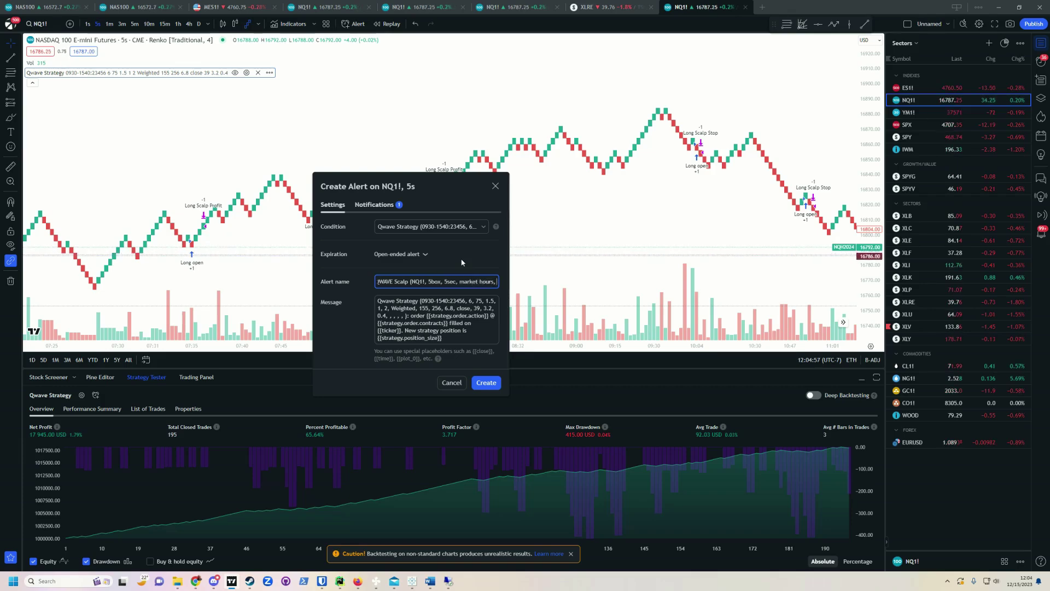
text( 50 stren)
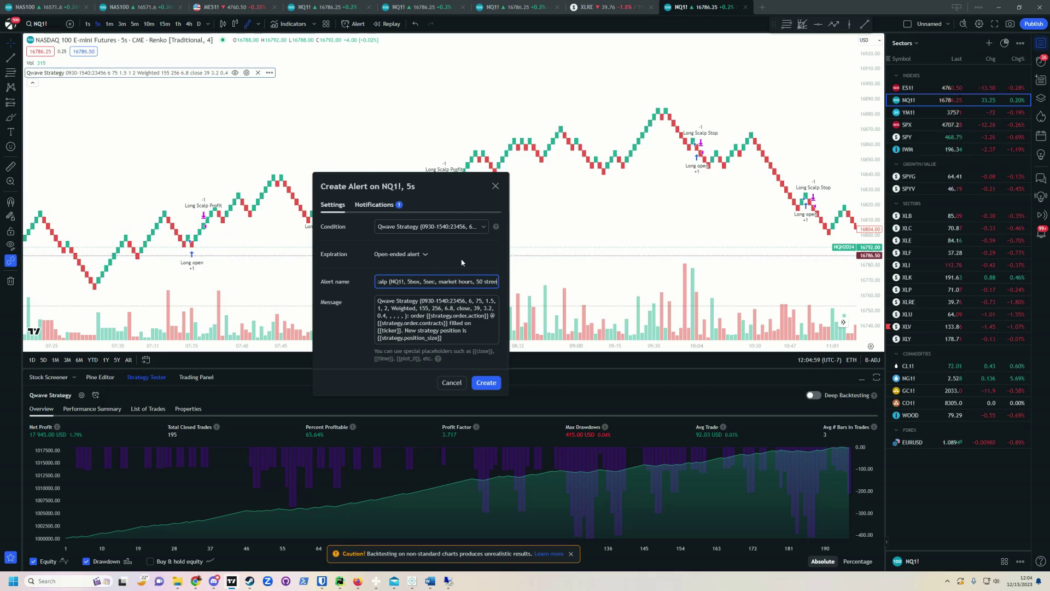
text(gth)
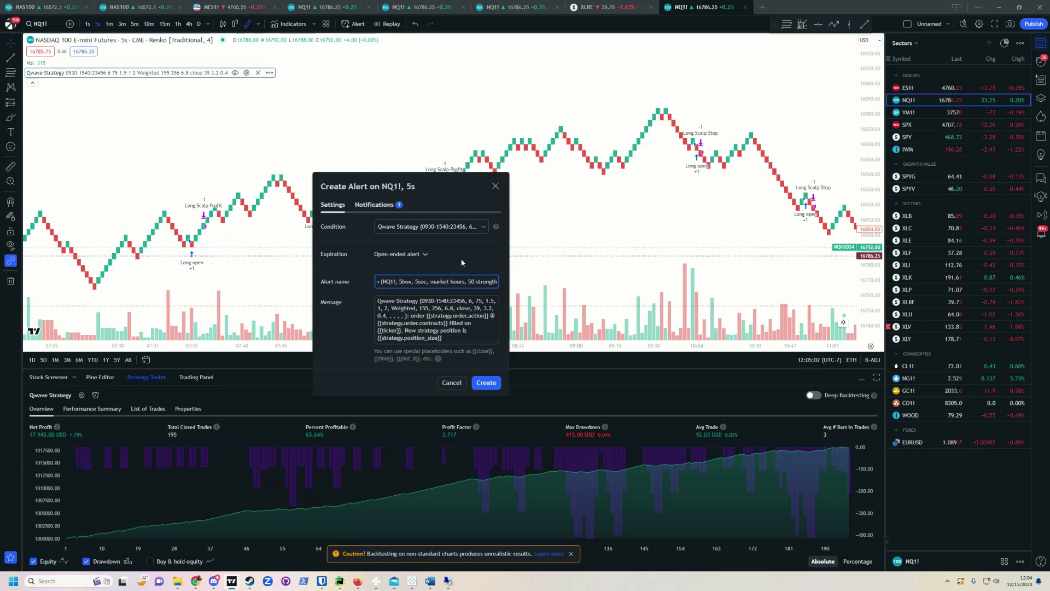
text())
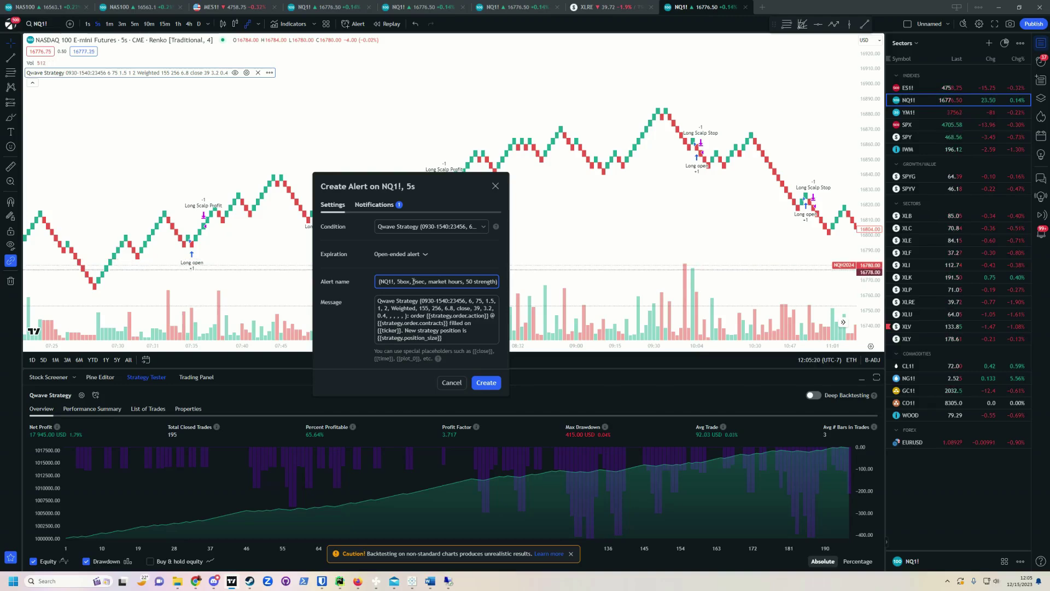
drag(379, 282, 461, 283)
click(457, 281)
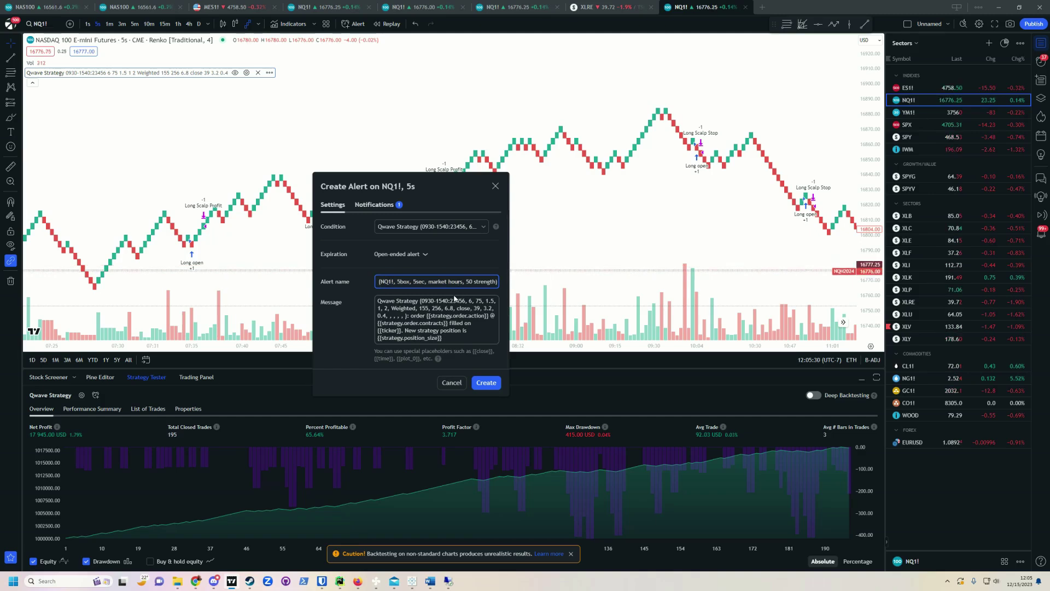
- Select all of the default alert message text and delete it
click(454, 299)
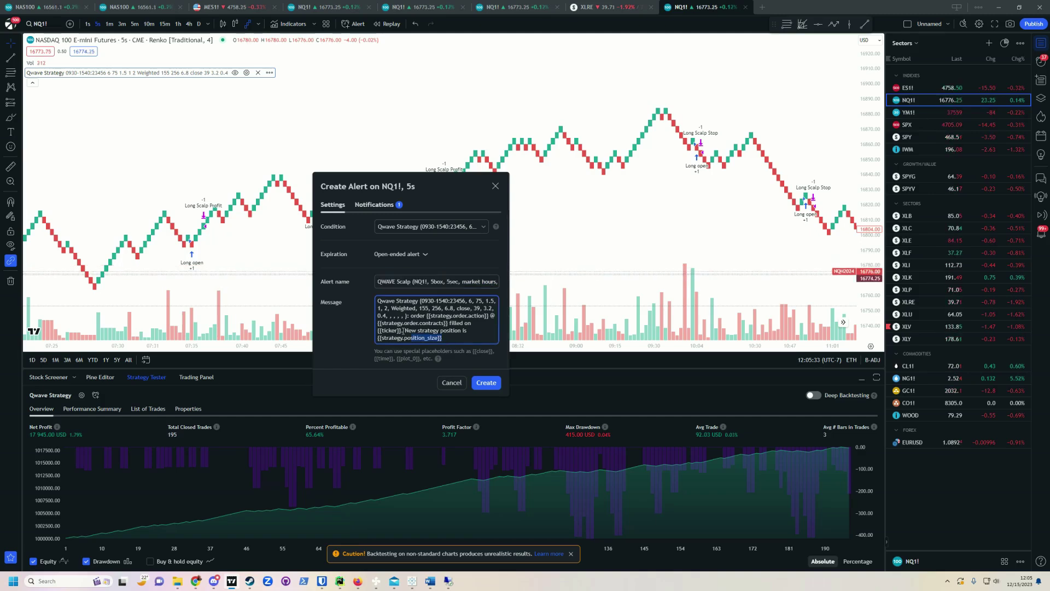
key(ctrl+a)
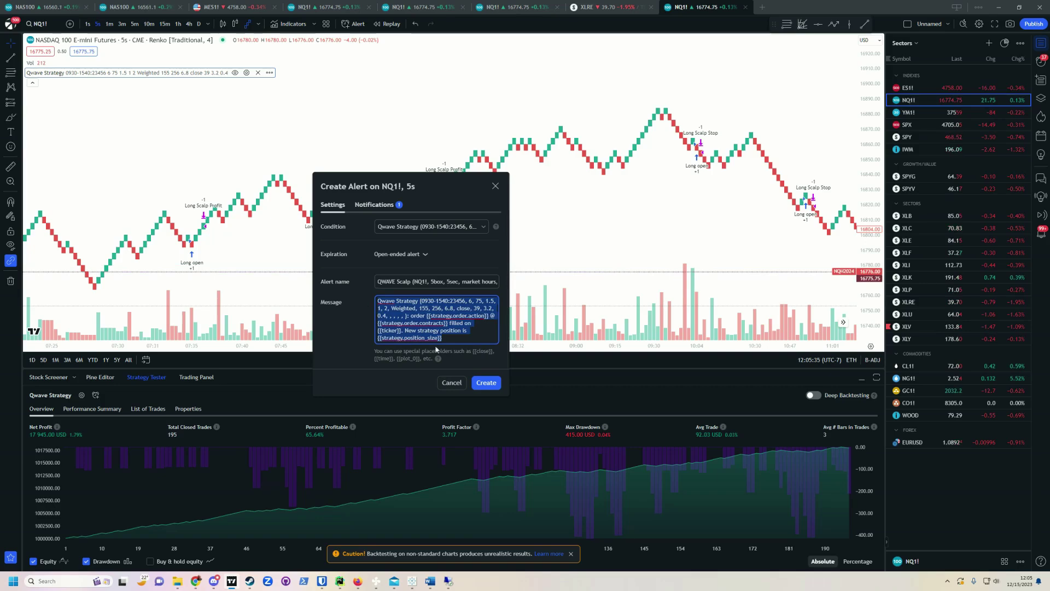
key(BackSpace)
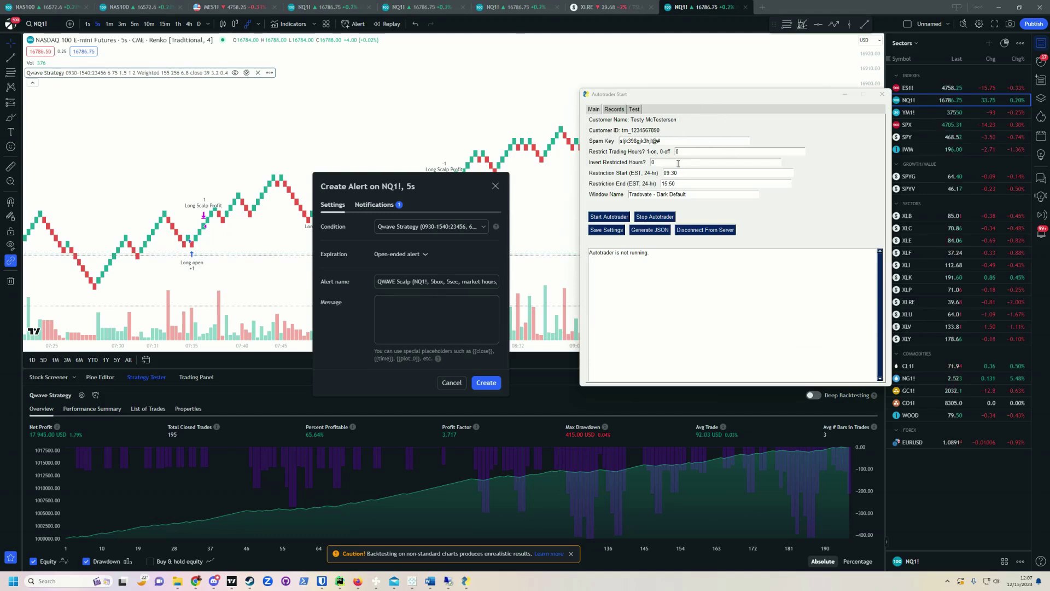
- Generate the webhook URL and JSON messages in Autotrader and review the normal buy/sell heading
click(651, 230)
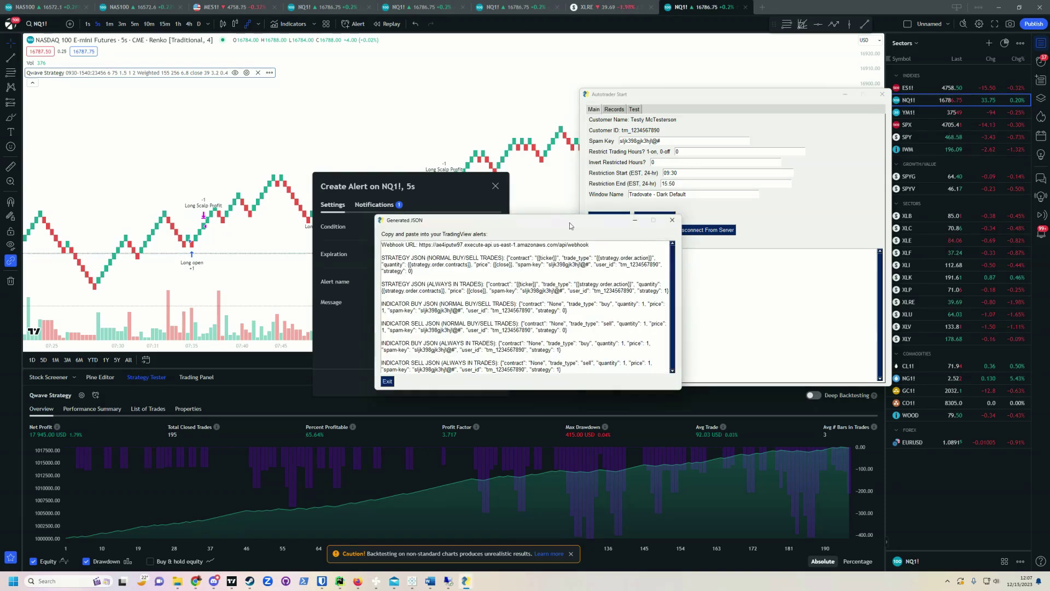
drag(564, 220, 777, 209)
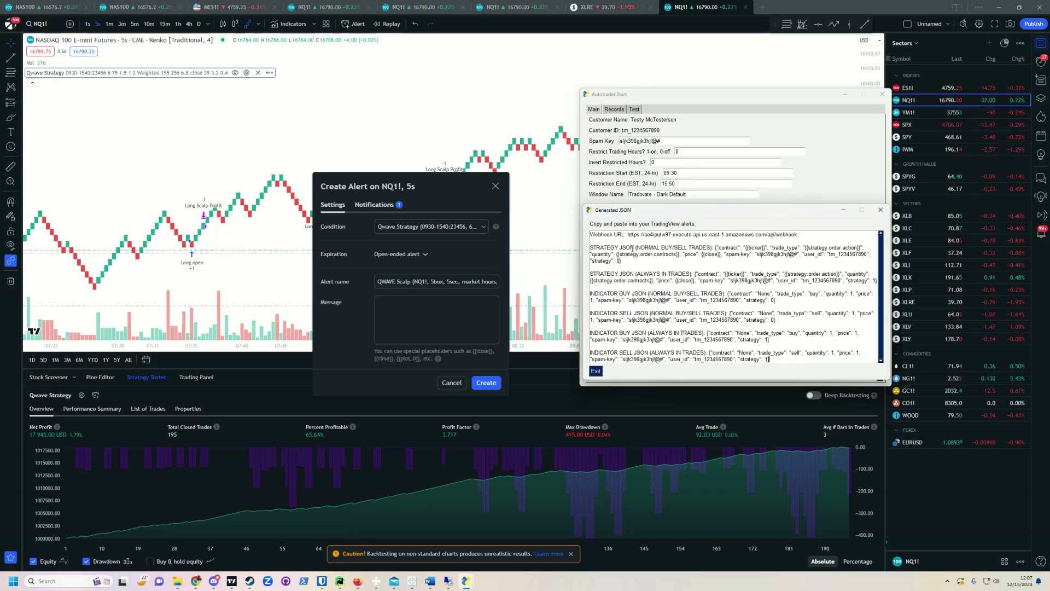
drag(590, 248, 712, 247)
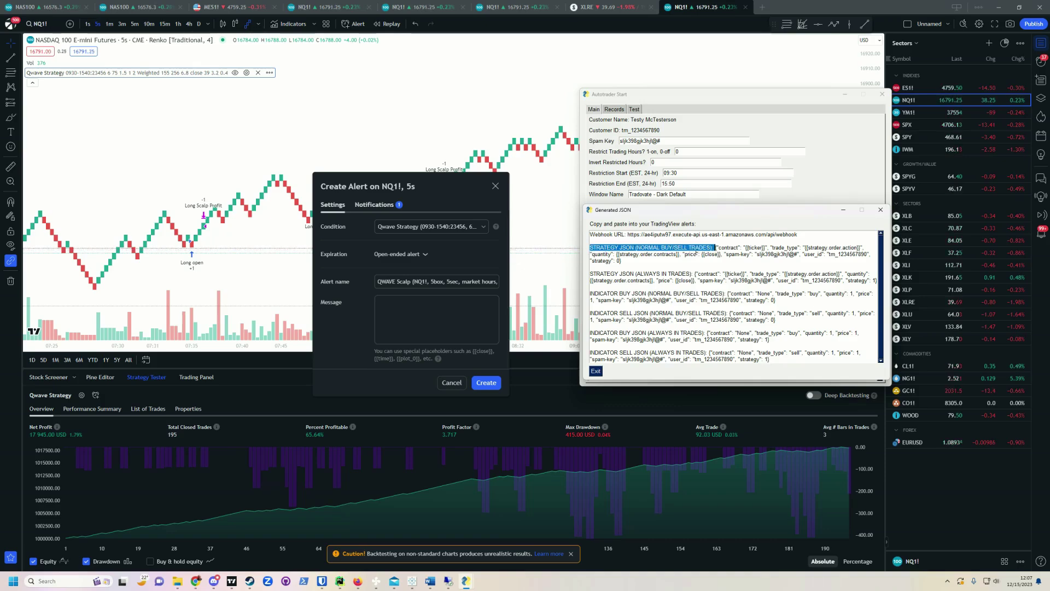
click(645, 248)
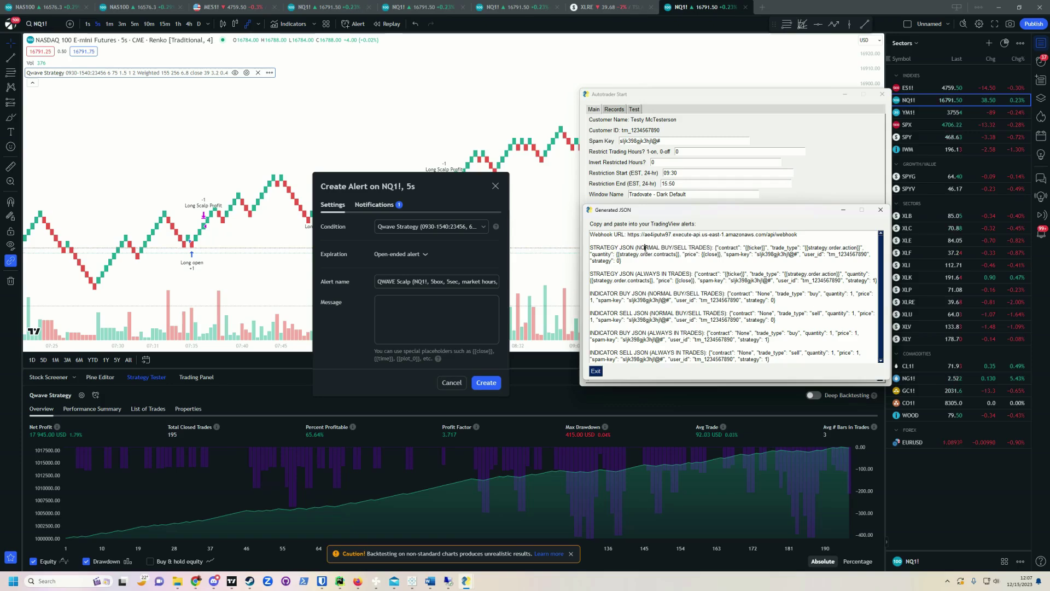
drag(637, 248, 689, 249)
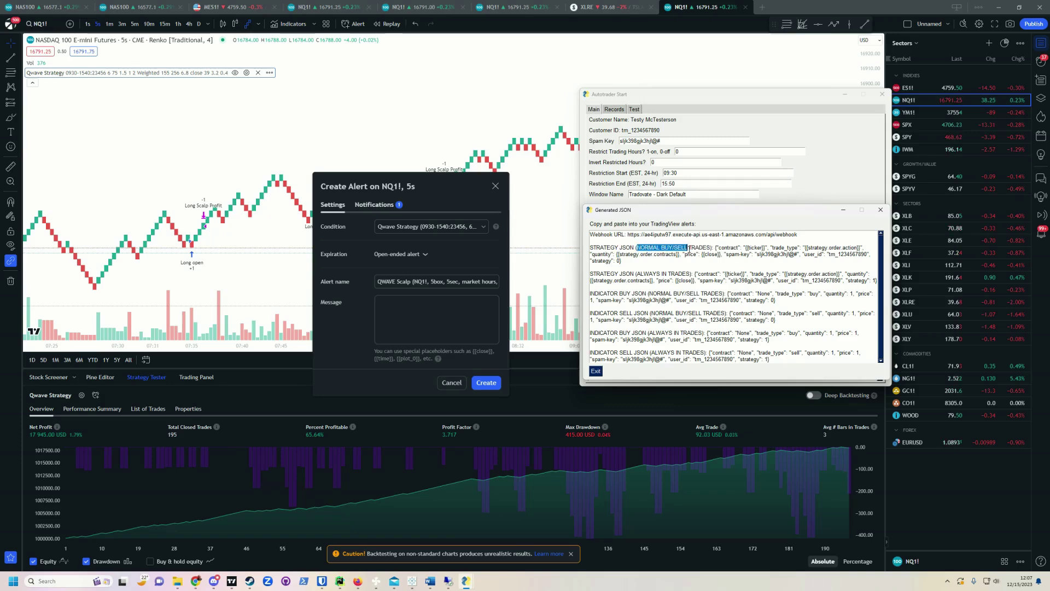
click(438, 184)
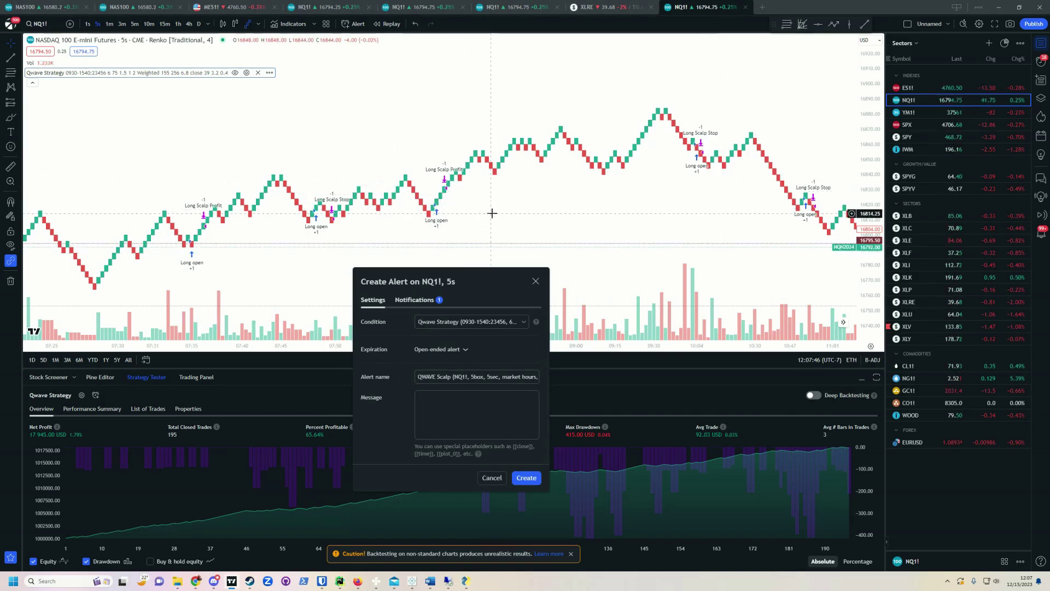
- Copy a first strategy JSON entry from Generated JSON and paste it into the alert message
drag(483, 291, 368, 161)
mouse_move(466, 581)
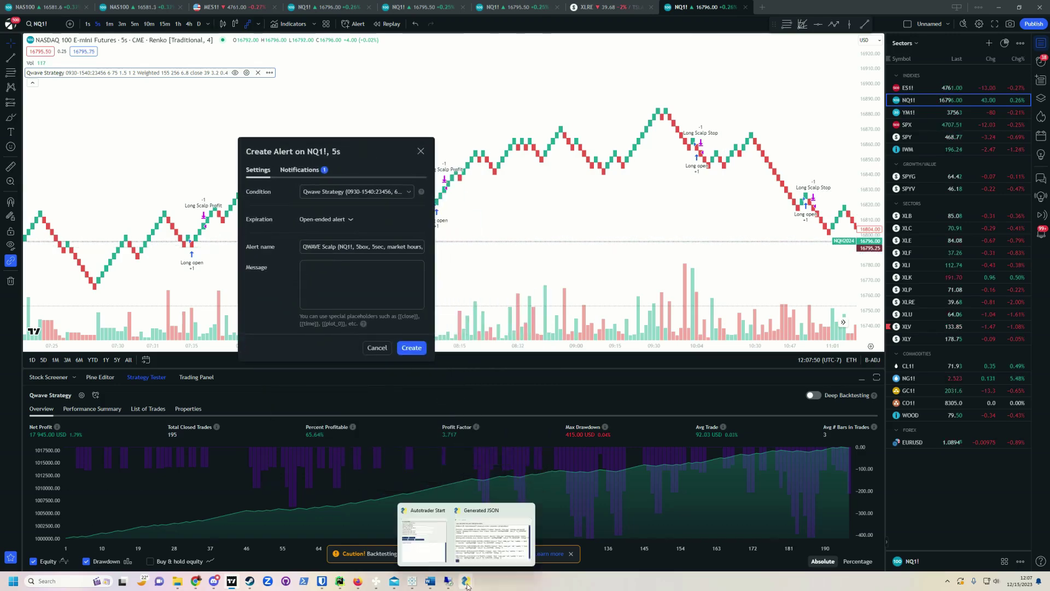
click(497, 530)
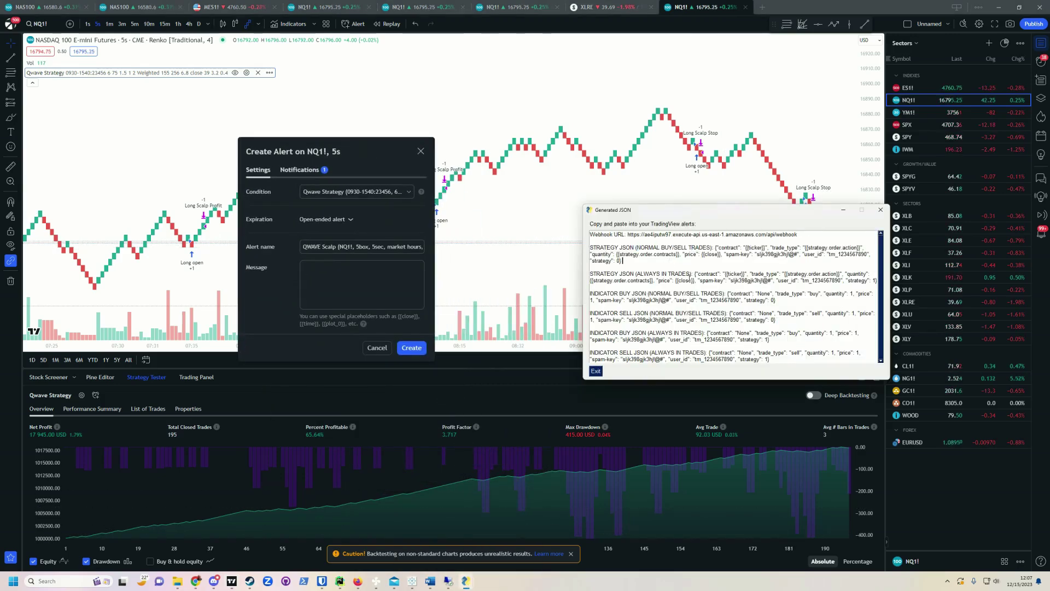
drag(696, 274, 878, 280)
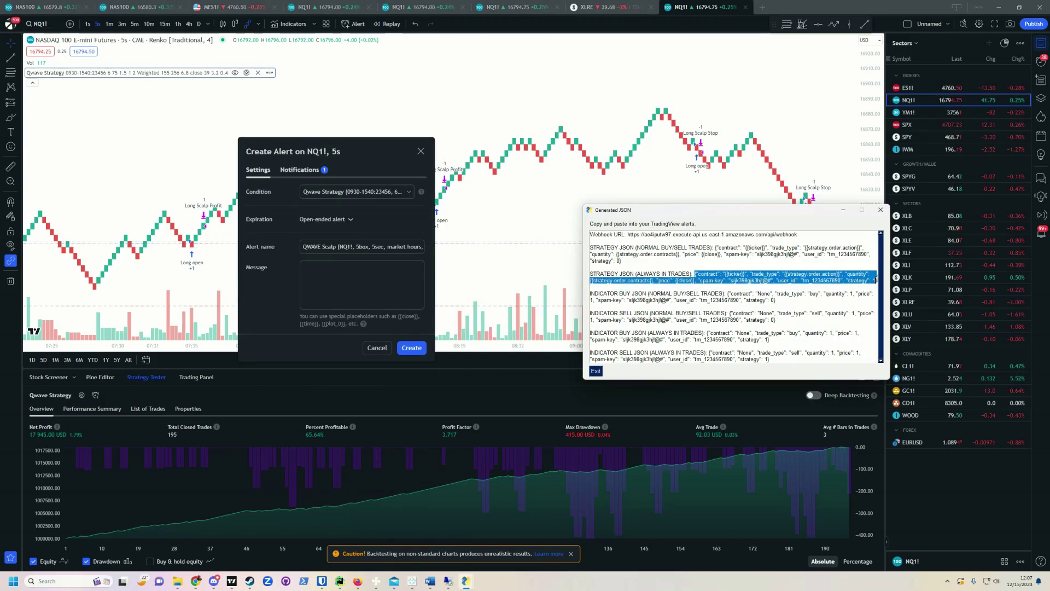
click(720, 272)
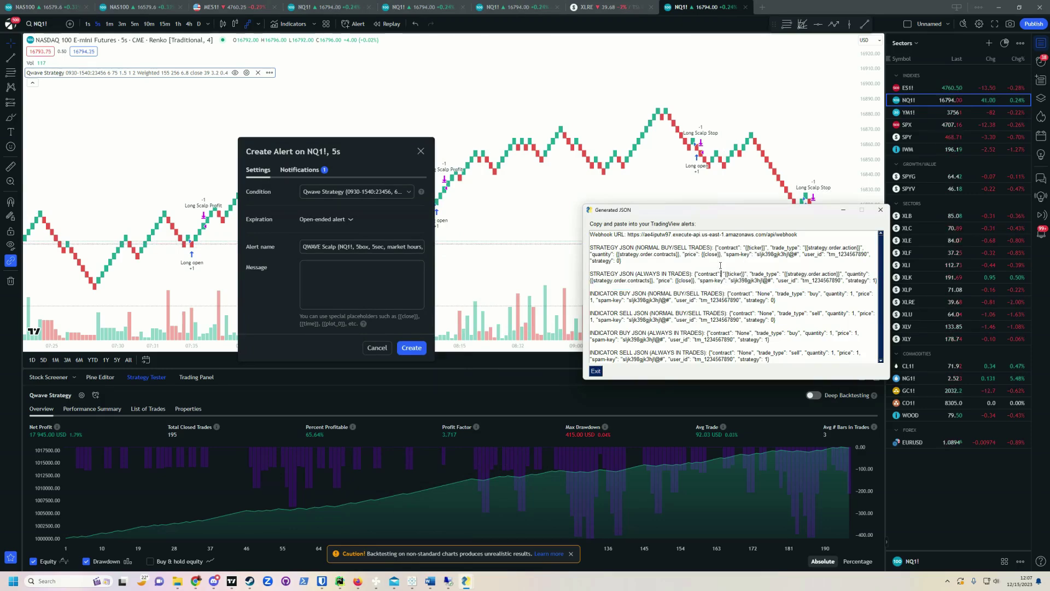
drag(623, 261, 581, 249)
click(635, 255)
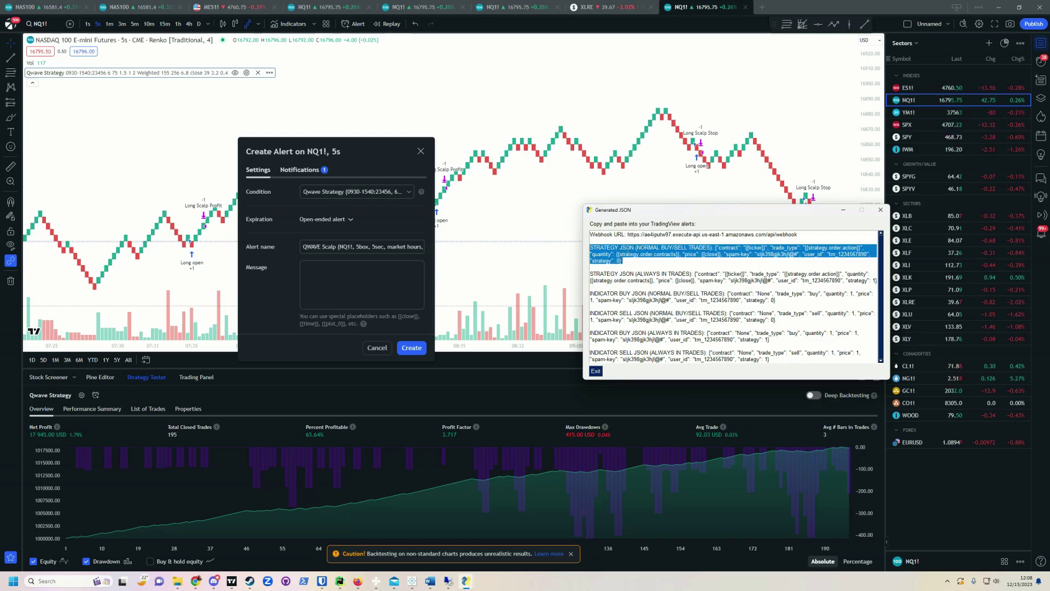
key(ctrl+c)
click(352, 276)
key(ctrl+v)
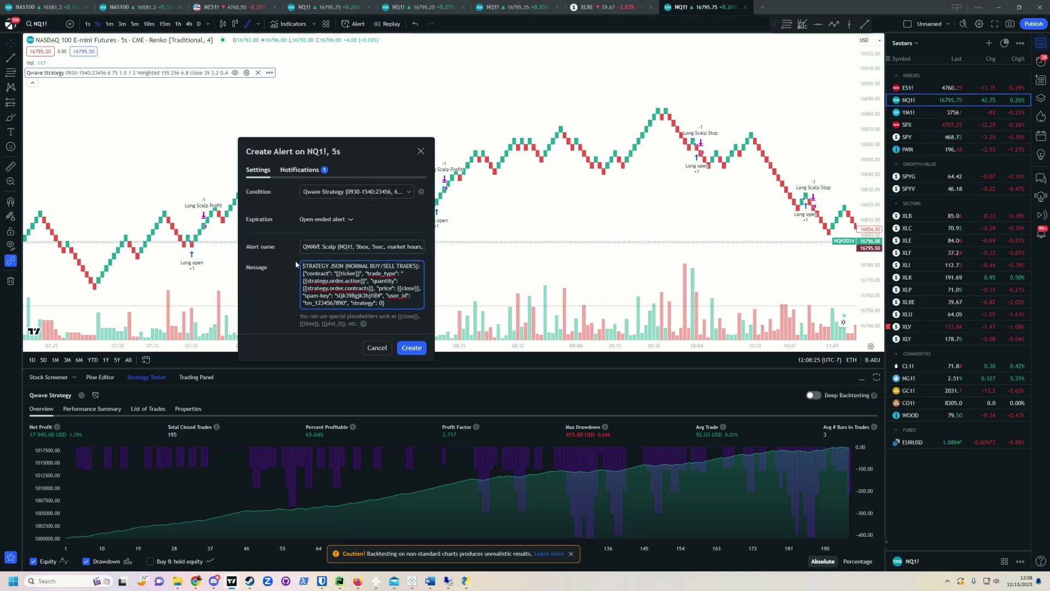
drag(330, 266, 418, 267)
click(363, 274)
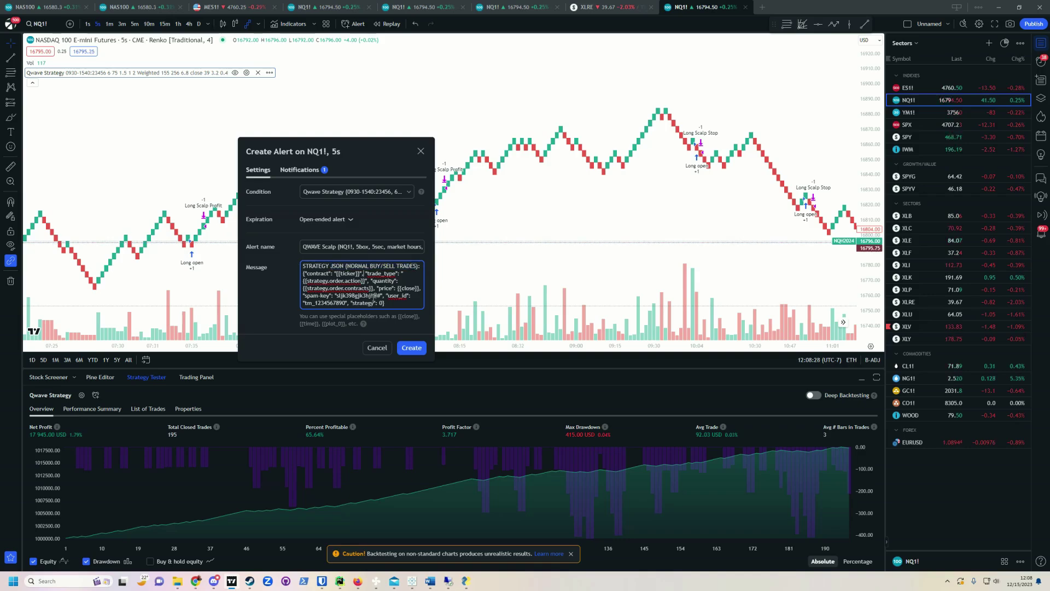
- Replace the whole alert message with only the normal buy/sell strategy JSON object
mouse_move(466, 582)
click(492, 533)
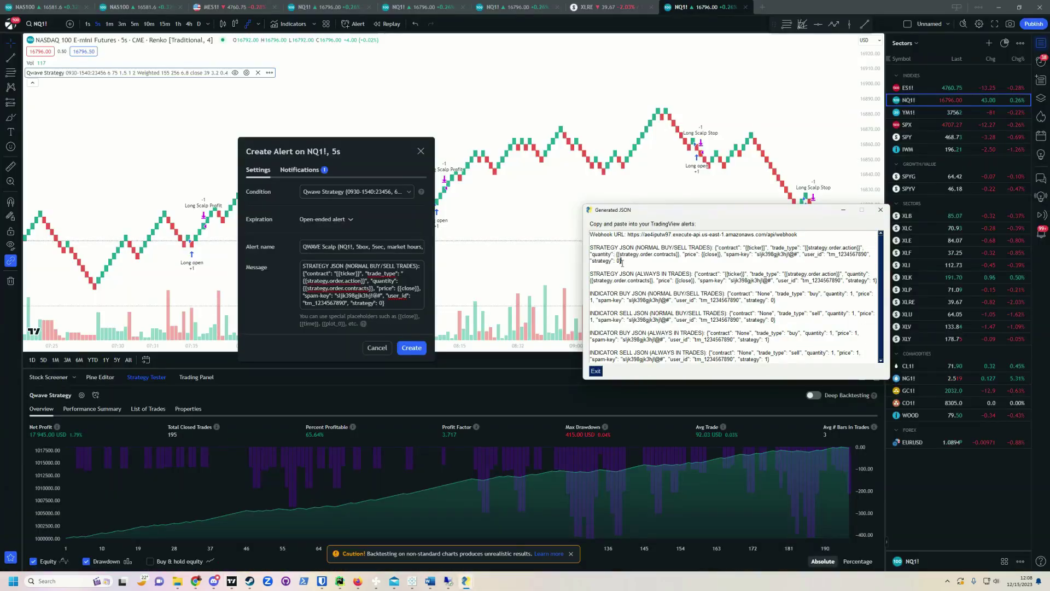
drag(622, 262, 715, 248)
key(ctrl+c)
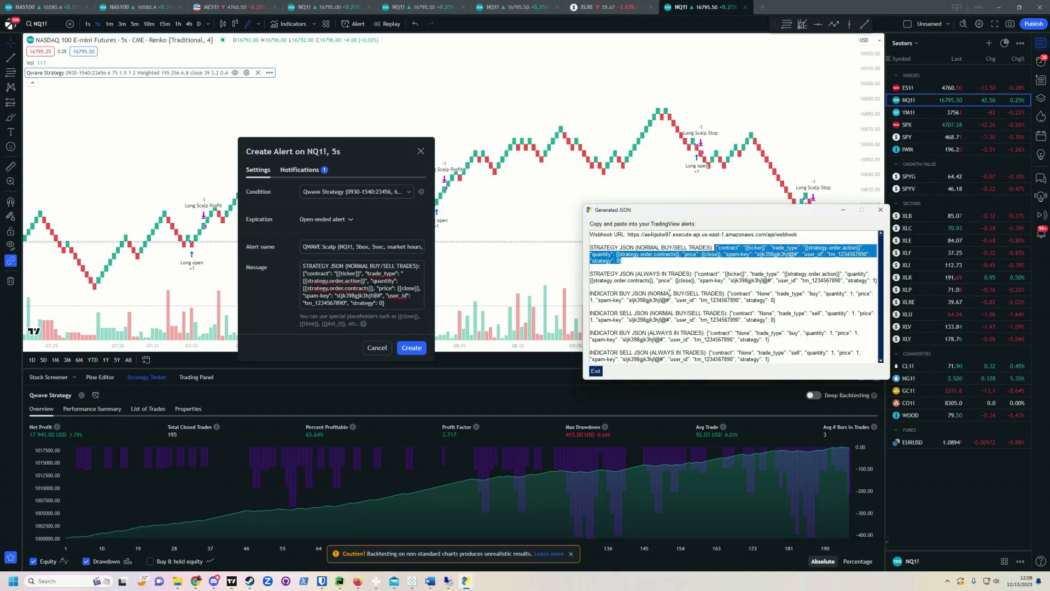
click(404, 321)
key(ctrl+a)
key(ctrl+v)
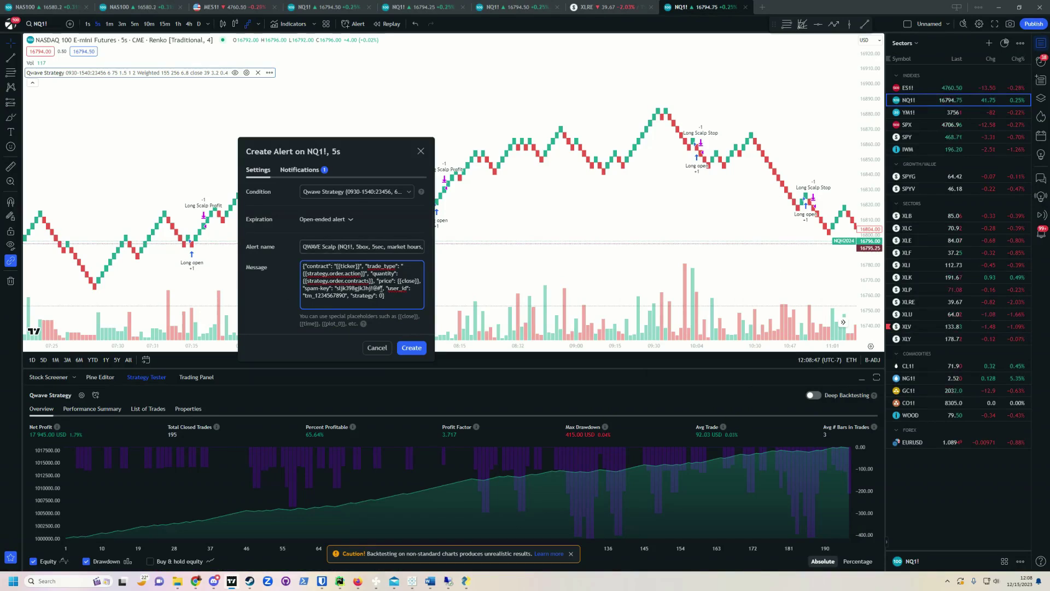
- Check the webhook URL under Notifications, review the message JSON, and cancel the alert
click(299, 169)
drag(259, 307, 381, 308)
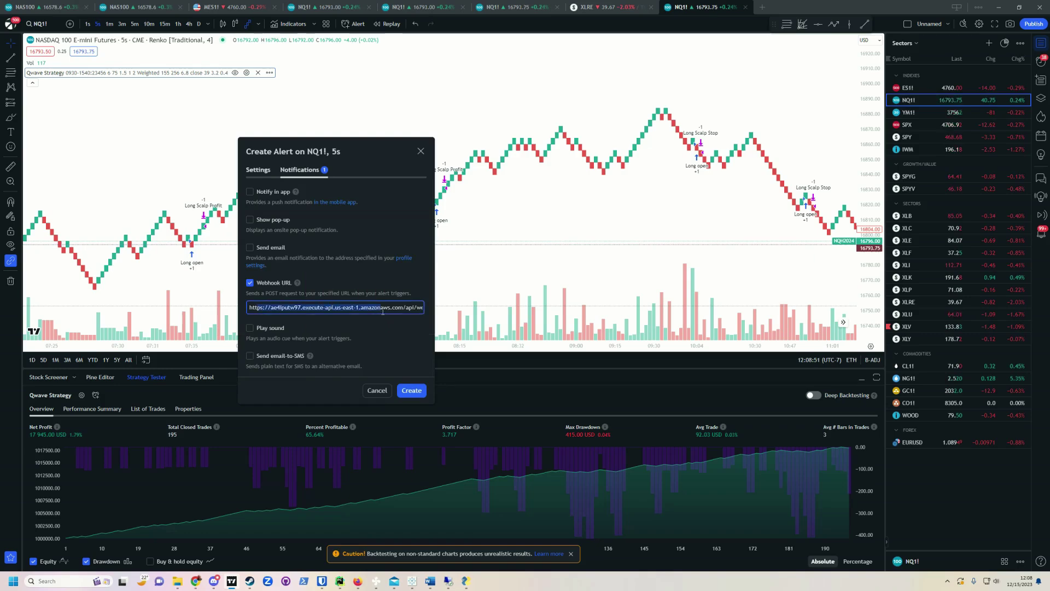
click(328, 308)
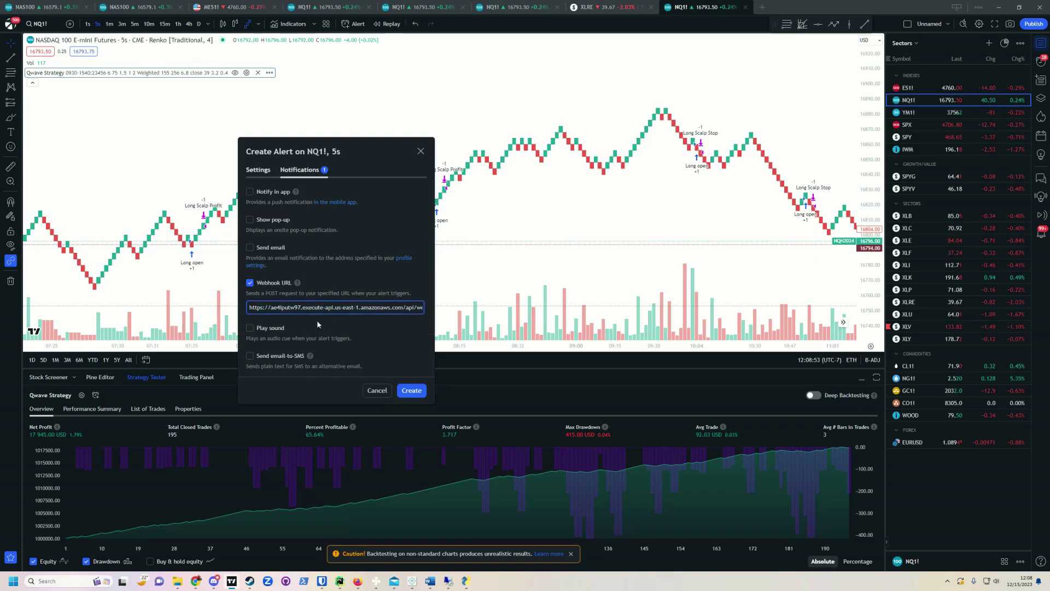
click(259, 171)
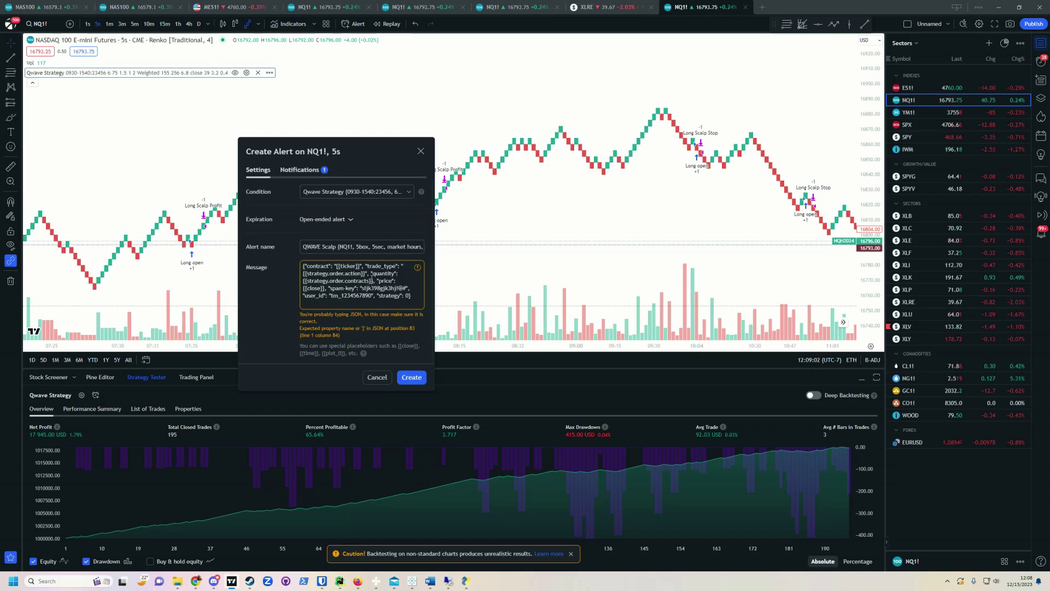
click(372, 280)
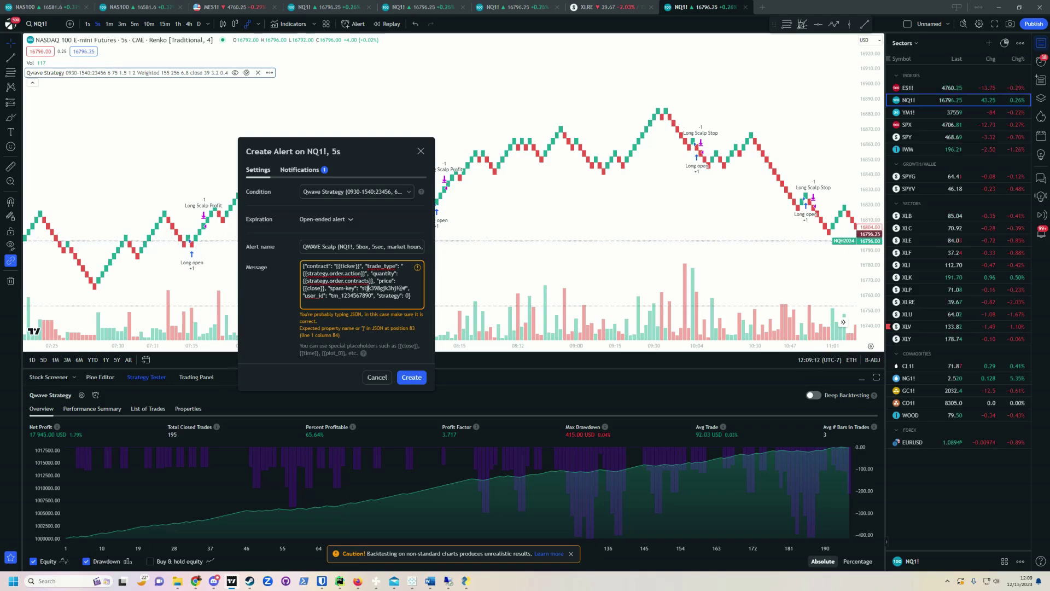
click(377, 377)
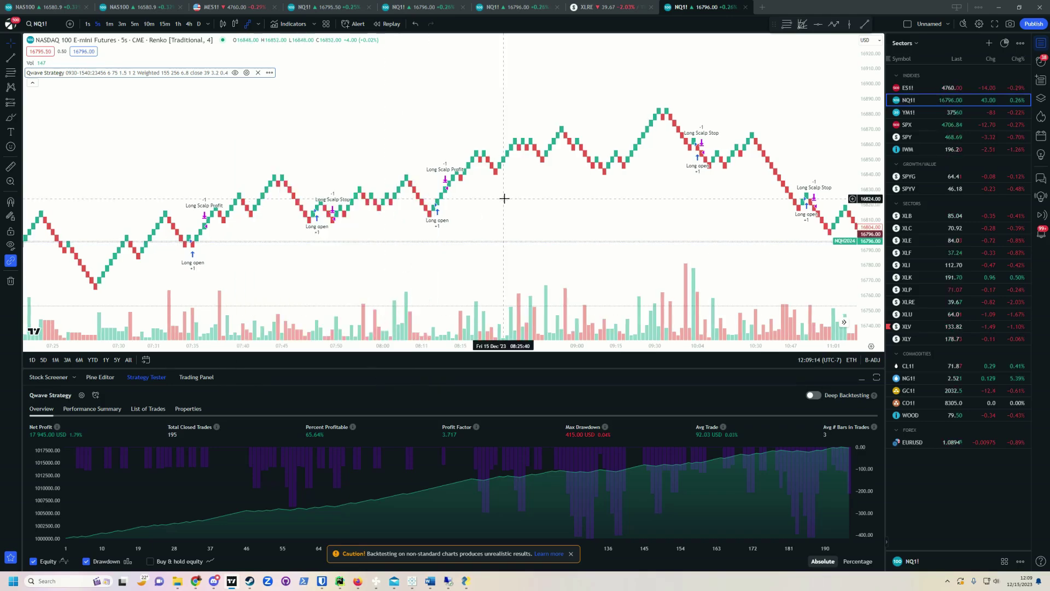
- Paste the strategy JSON alert text into the Qwave Strategy's Scalp Long Entry and Scalp Short Entry custom alerts
double_click(105, 73)
scroll(530, 319, down, 3)
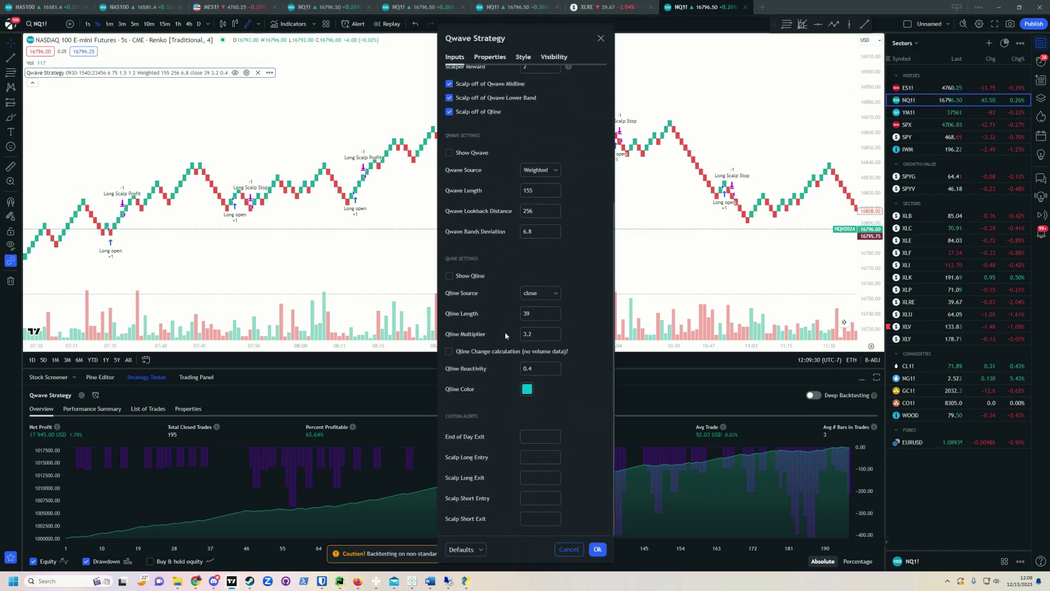
click(536, 456)
right_click(536, 456)
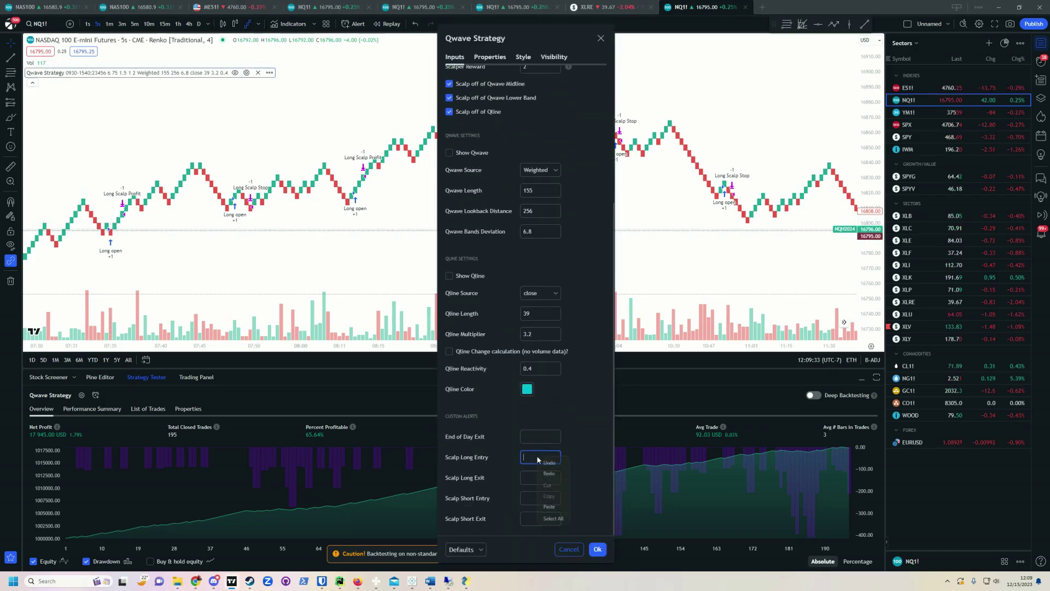
click(550, 513)
click(537, 497)
key(ctrl+v)
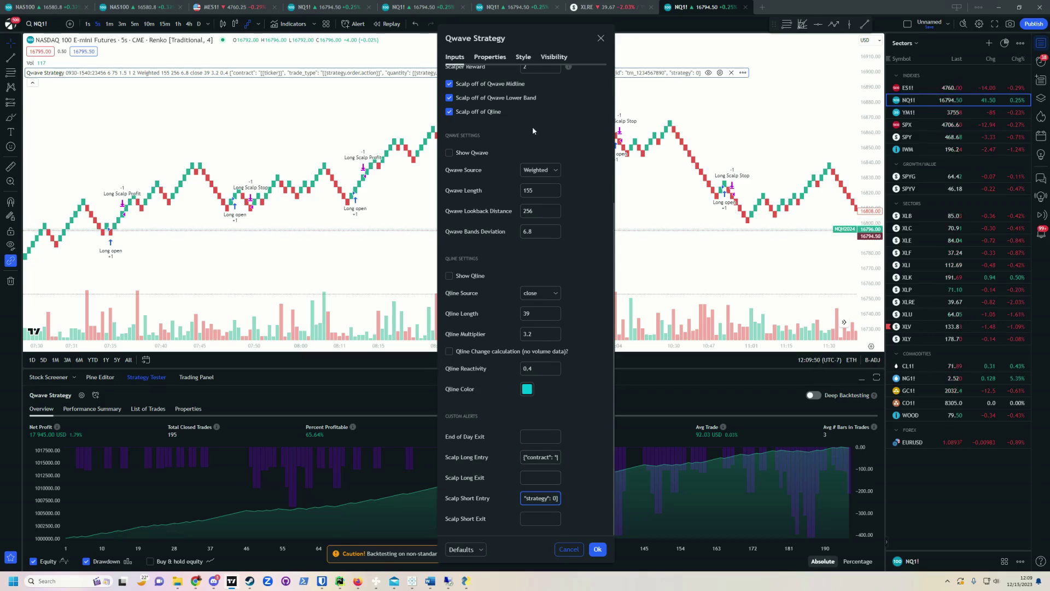
- Apply the strategy input changes and start a new alert on the Qwave Strategy
key(Return)
click(848, 72)
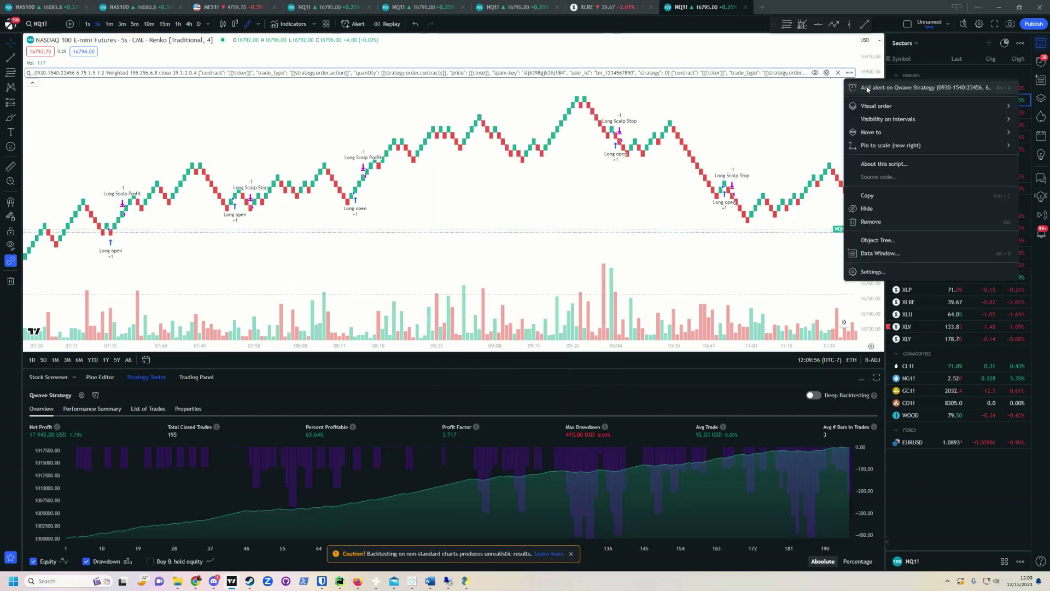
click(897, 86)
drag(528, 190, 251, 129)
- Clear the new alert's prefilled message so the Message box is empty
scroll(324, 265, down, 5)
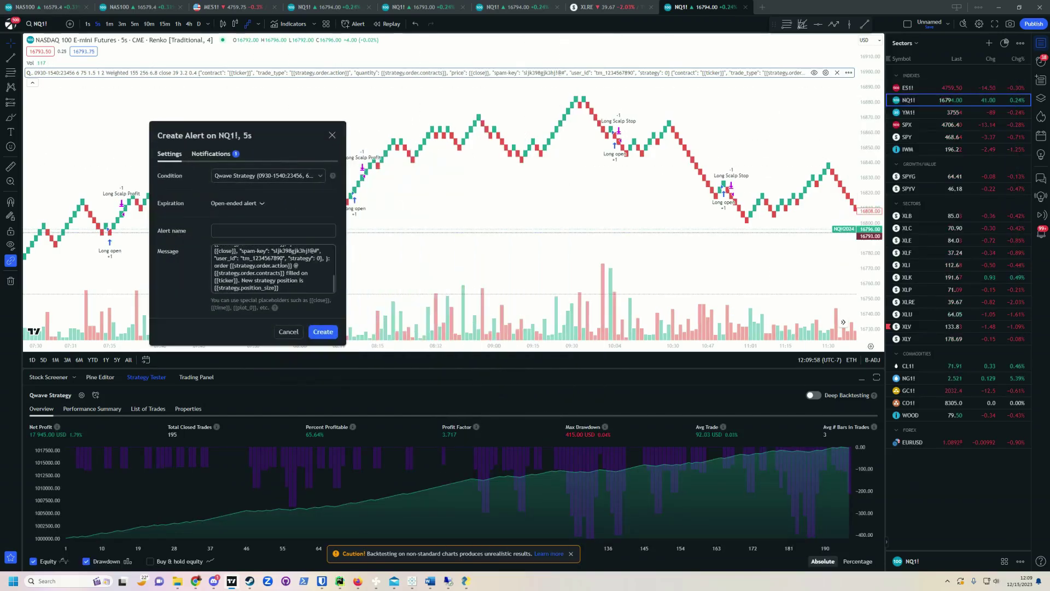
scroll(322, 268, up, 5)
click(320, 289)
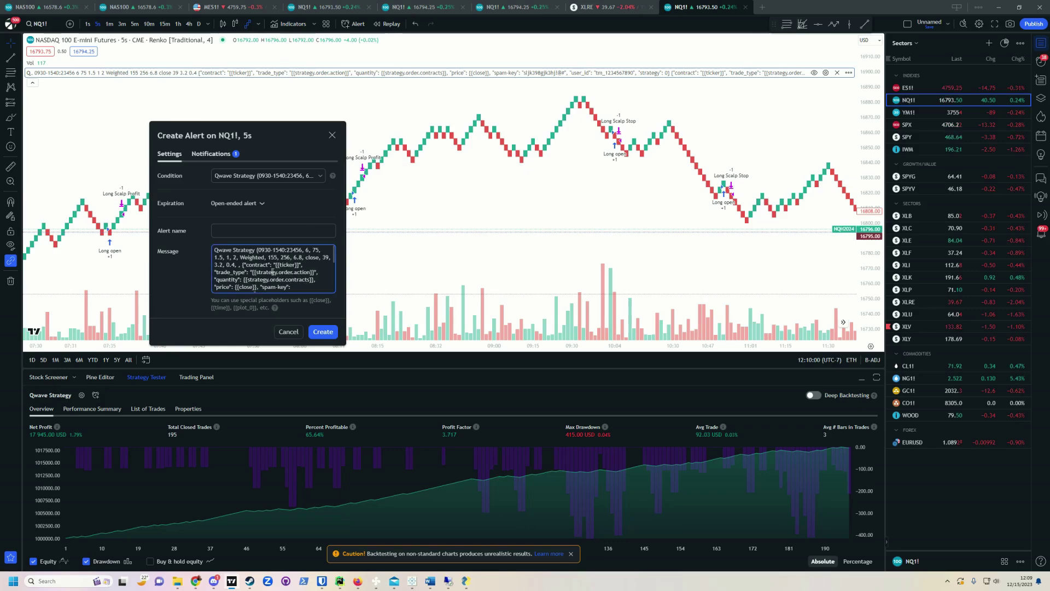
key(ctrl+a)
key(BackSpace)
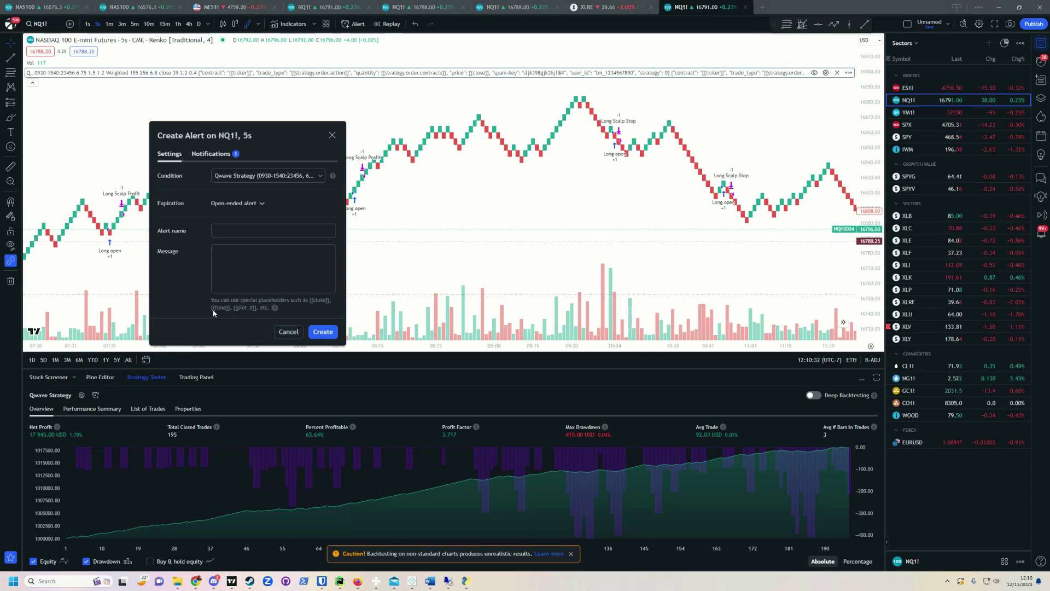
- Open the message placeholders help and scroll to the strategy placeholders list
click(276, 309)
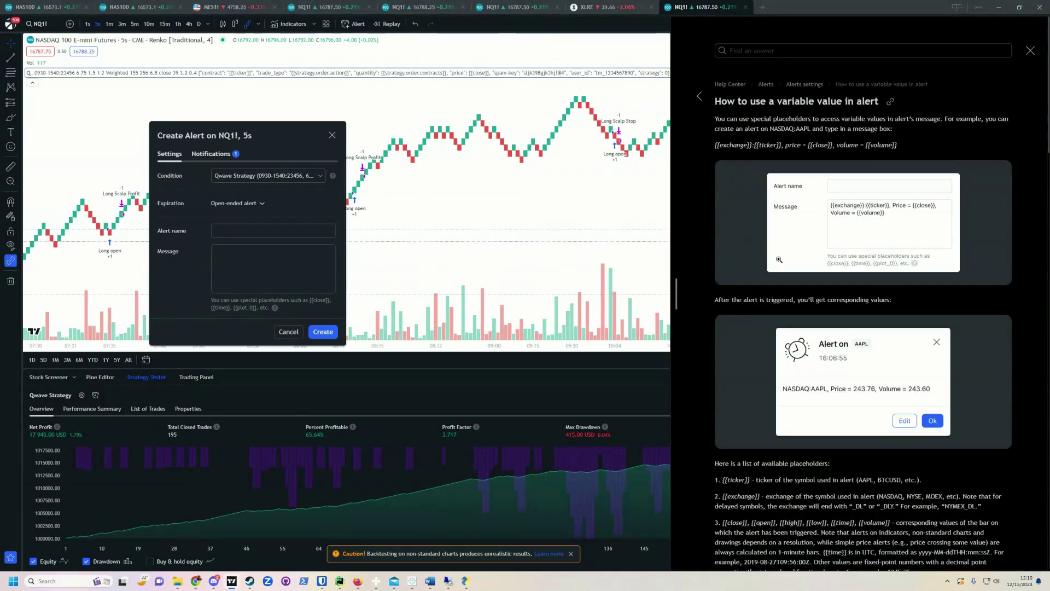
scroll(819, 379, down, 4)
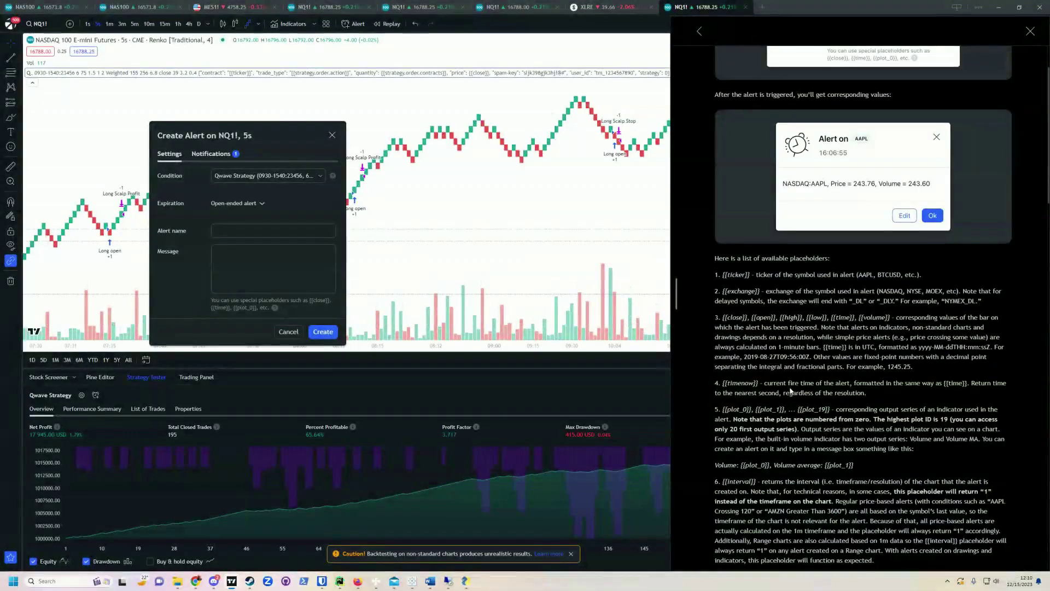
scroll(802, 359, down, 4)
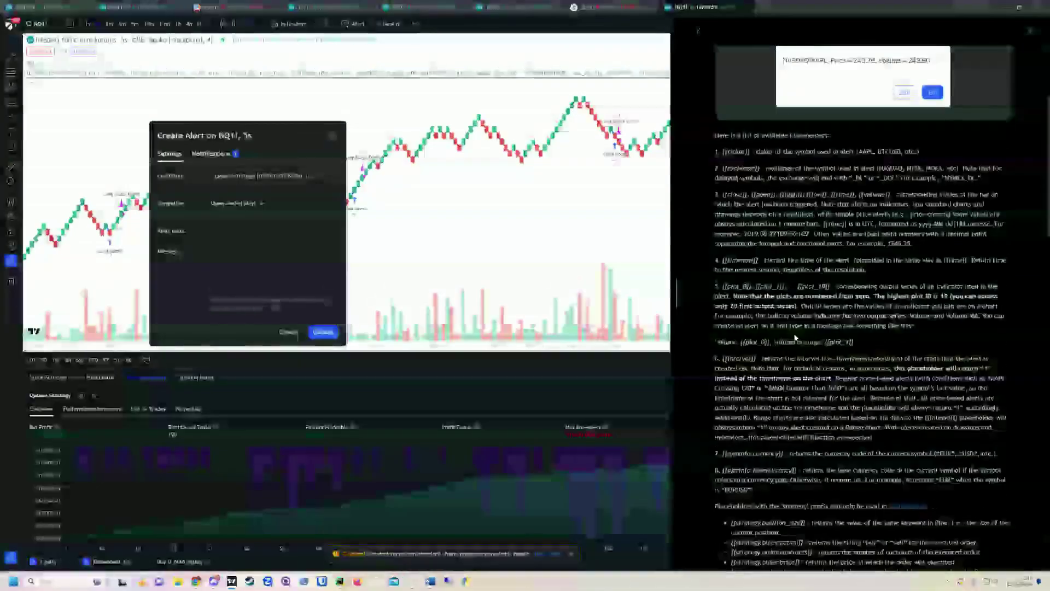
scroll(795, 334, down, 5)
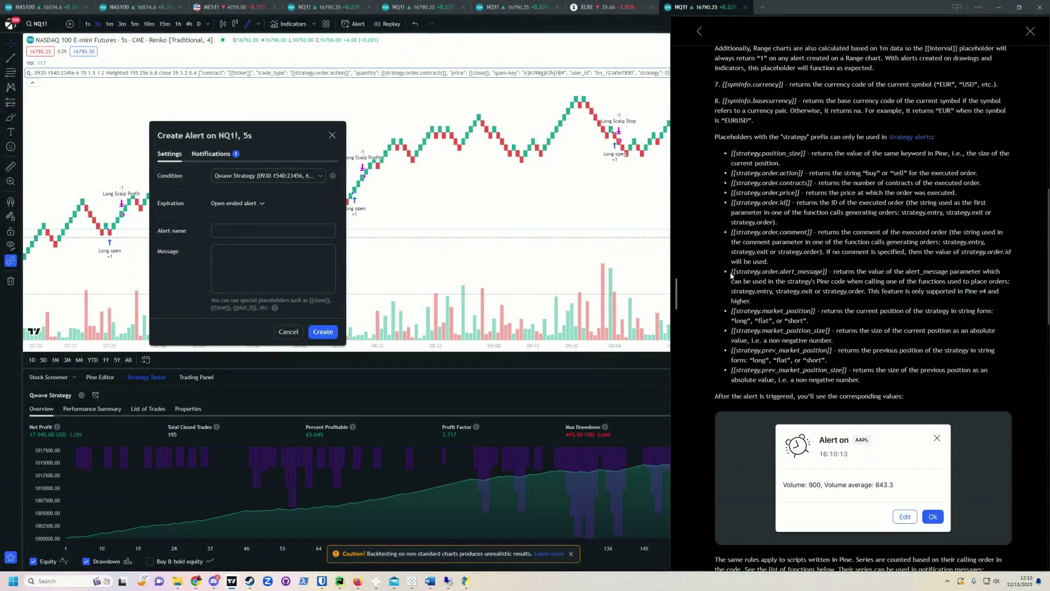
- Highlight the {{strategy.order.alert_message}} placeholder and its description, then close the empty alert
drag(733, 272, 790, 272)
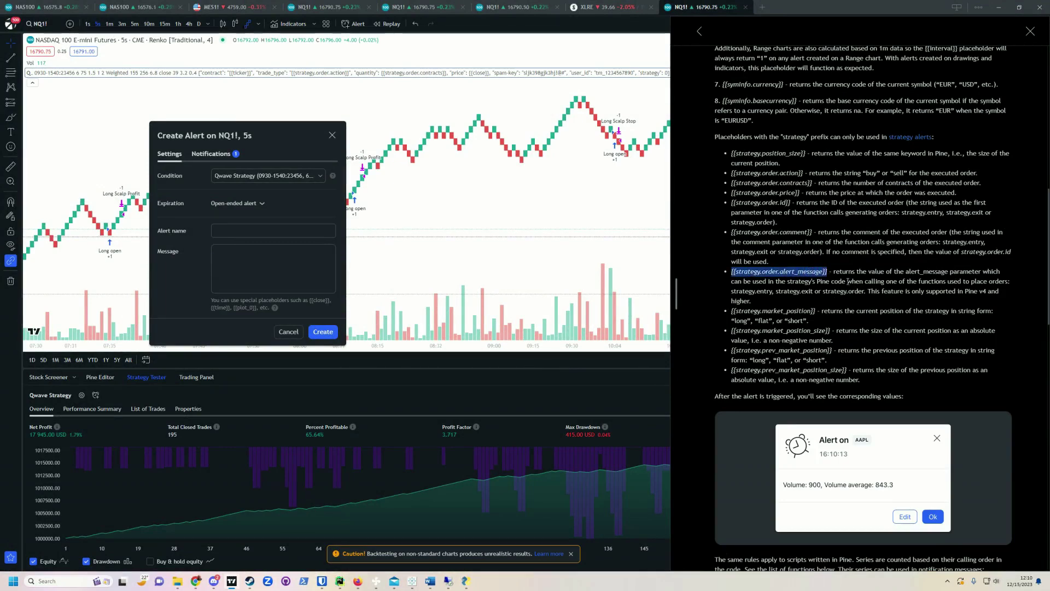
drag(834, 272, 934, 270)
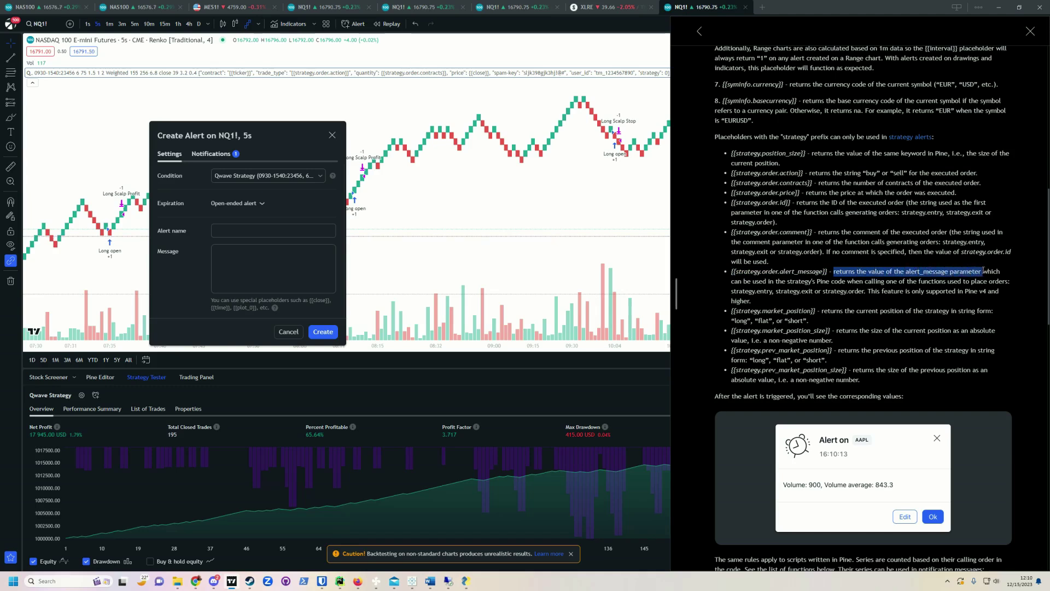
click(934, 271)
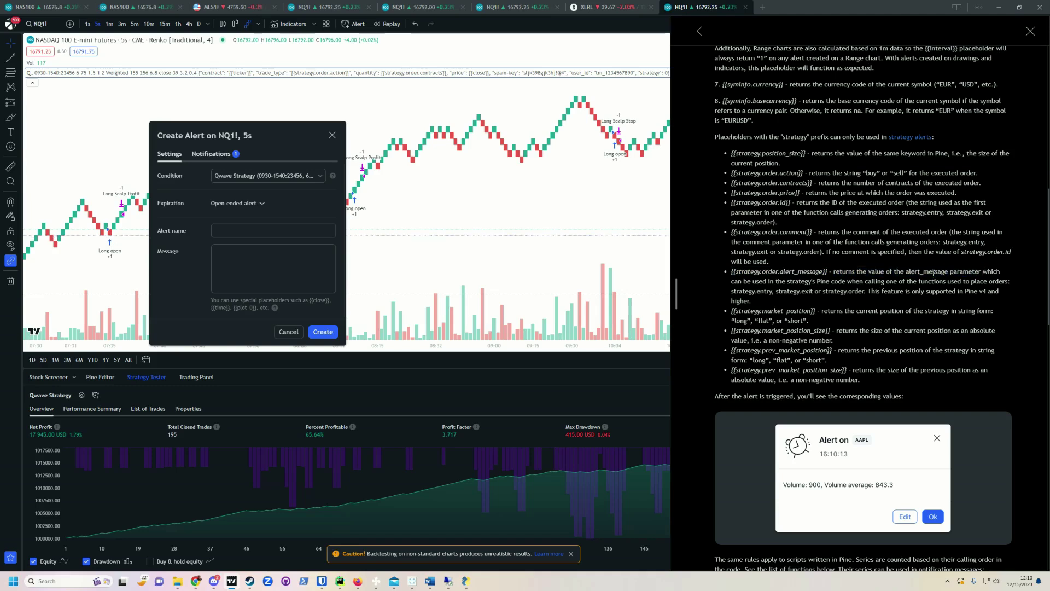
click(332, 135)
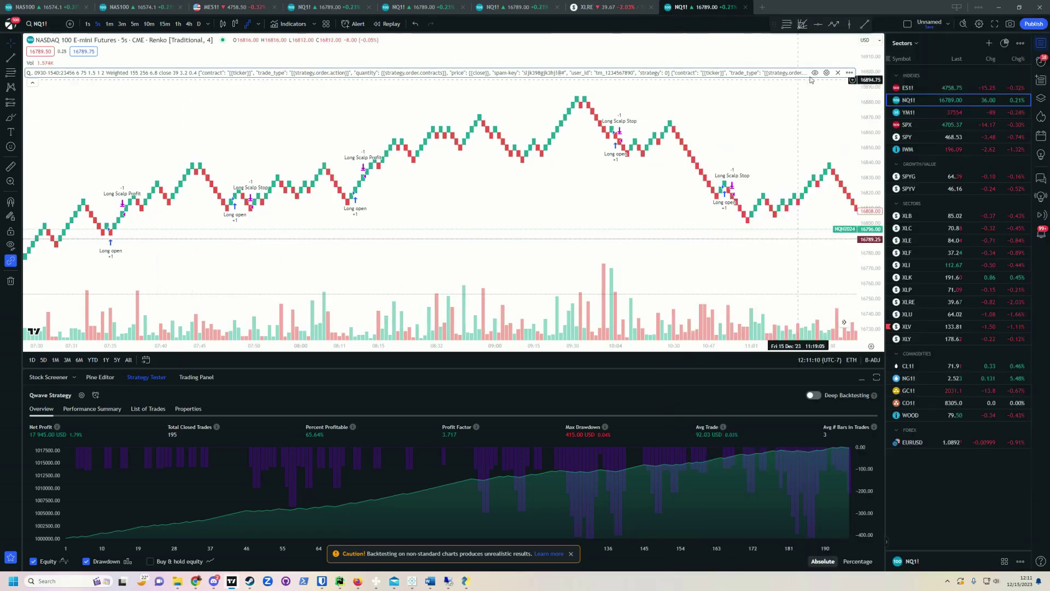
- Review the Qwave Strategy inputs and close the settings without changes
double_click(136, 74)
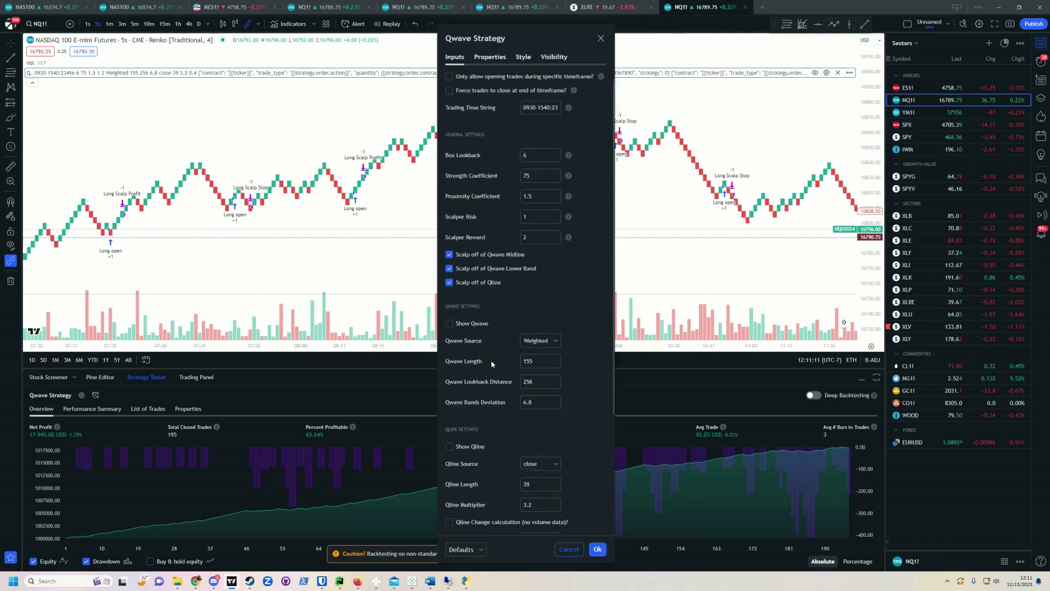
scroll(491, 361, down, 3)
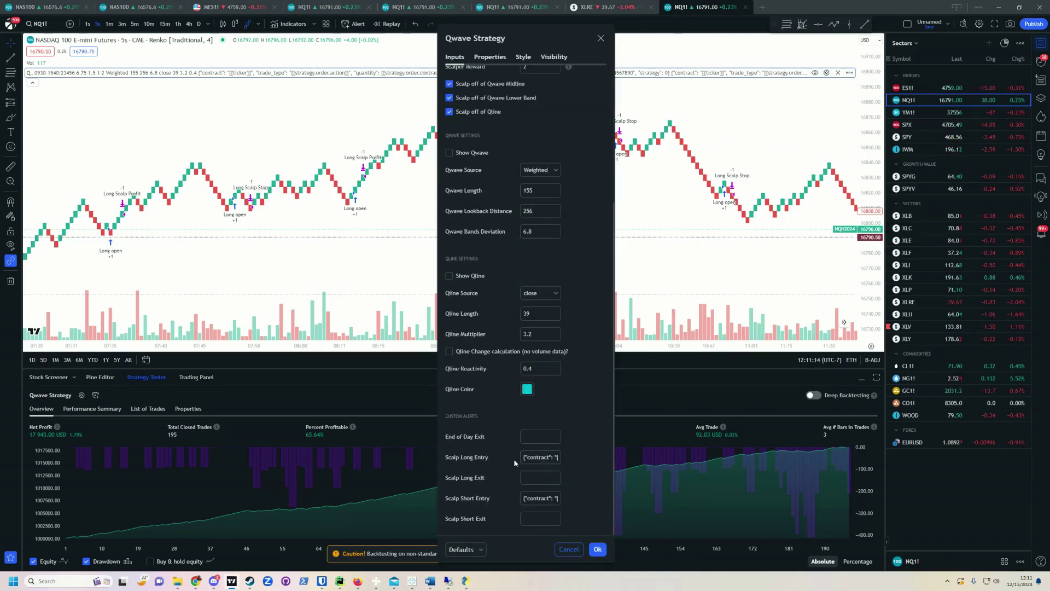
click(569, 549)
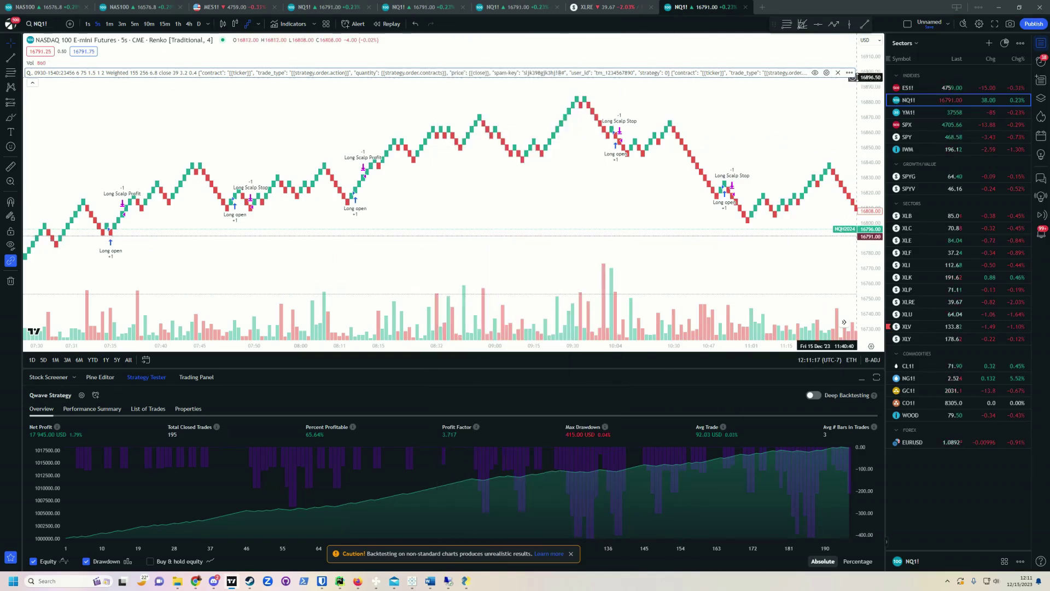
- Create a Qwave Strategy alert with {{strategy.order.alert_message}} as message, named 'WRITE ALL OF YOUR INFO HERE'
click(849, 72)
click(897, 88)
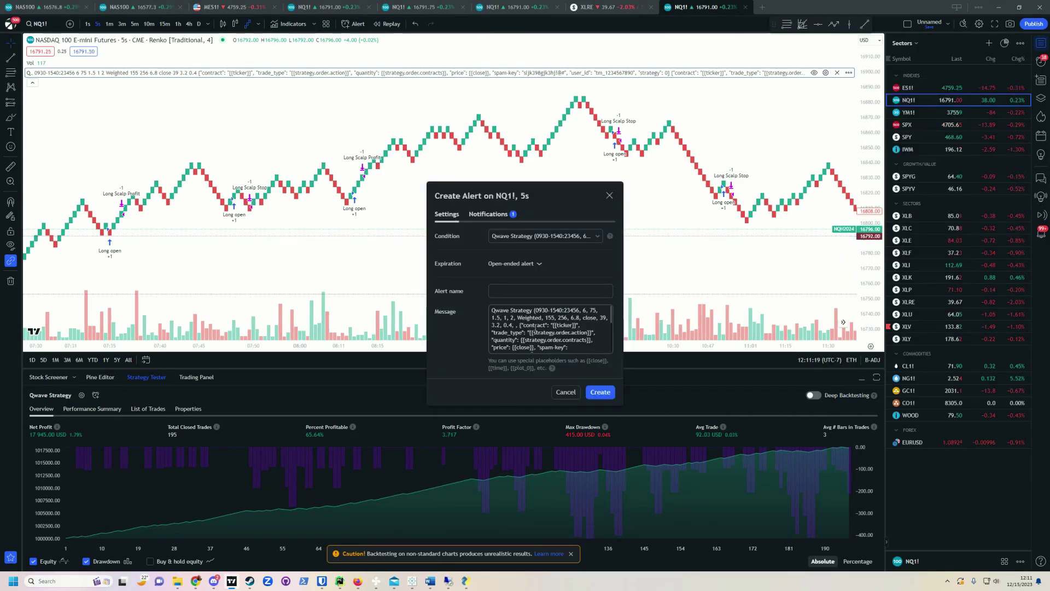
key(ctrl+a)
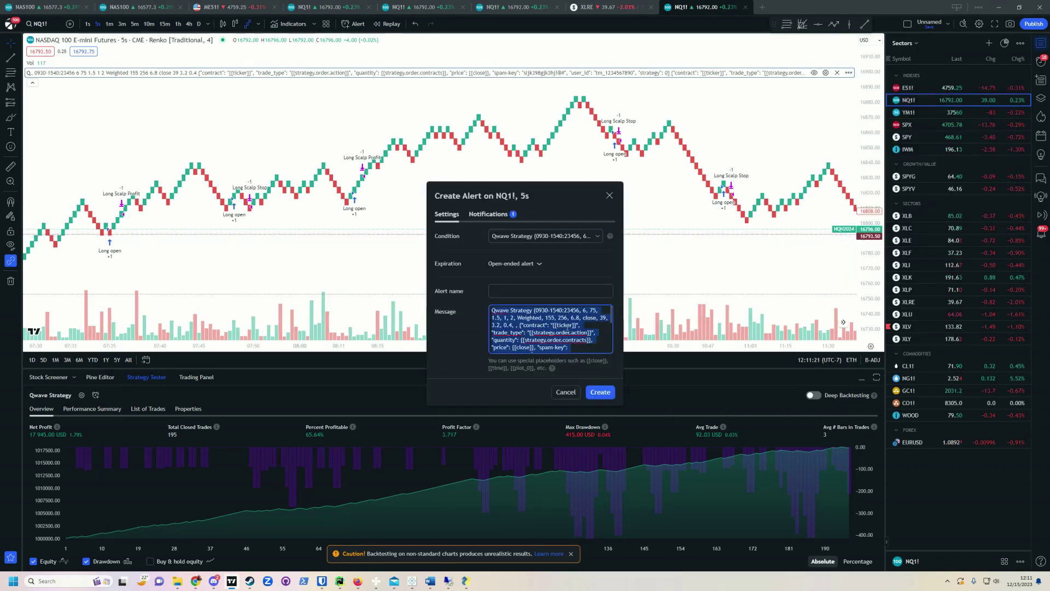
text({{strategy.order.alert_message}})
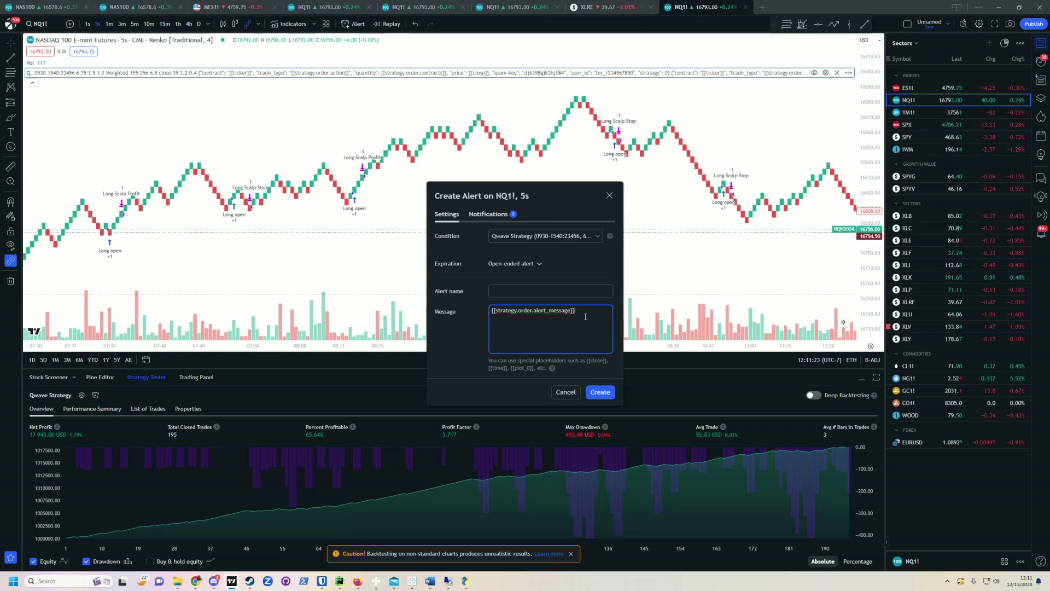
click(534, 290)
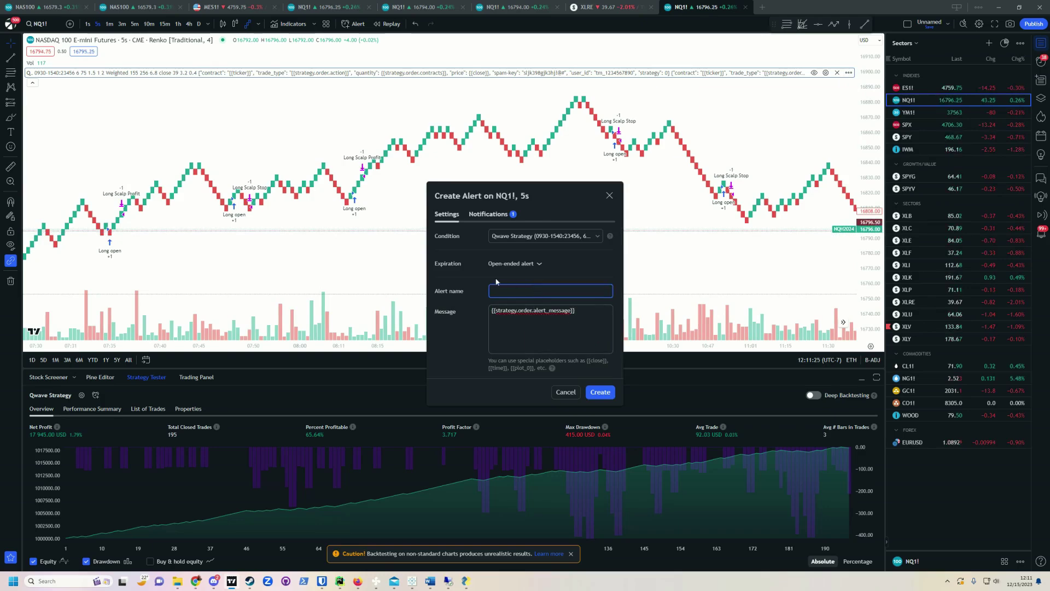
text(()
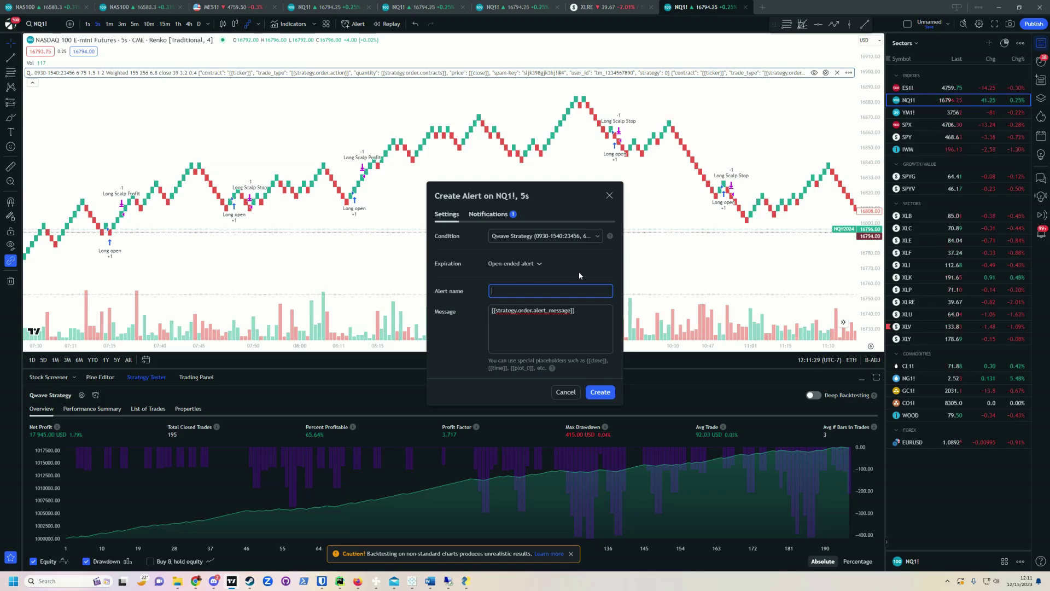
text(WRITE ALL OF YOUR)
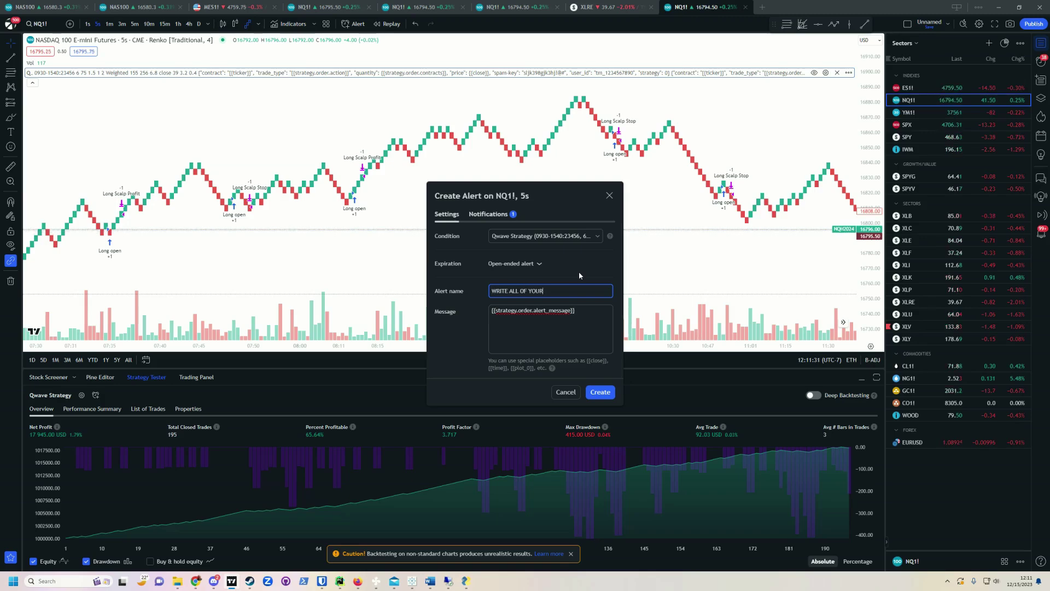
text( INFO HERE)
click(560, 255)
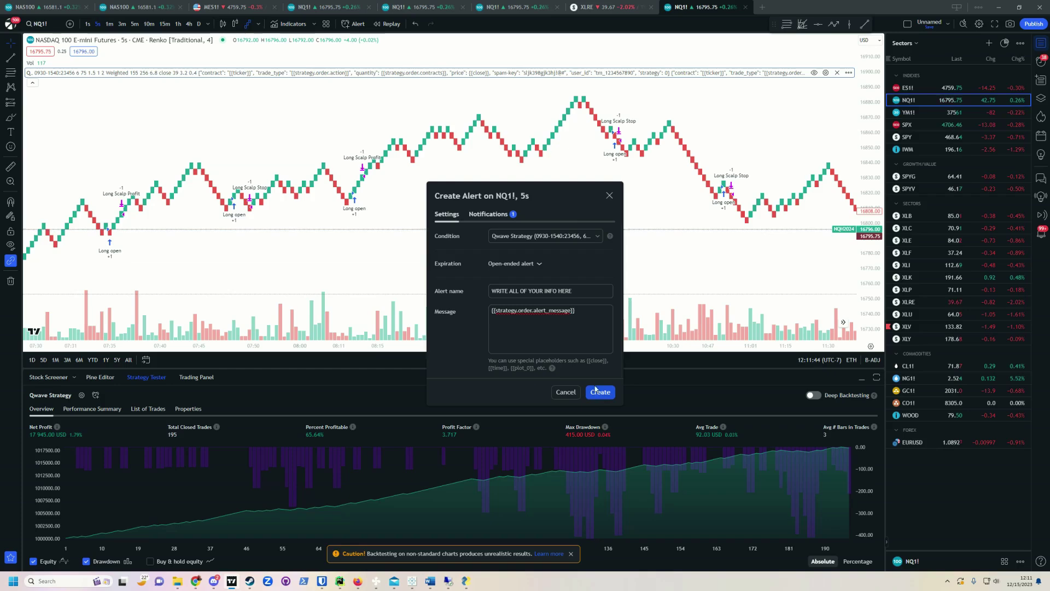
click(613, 392)
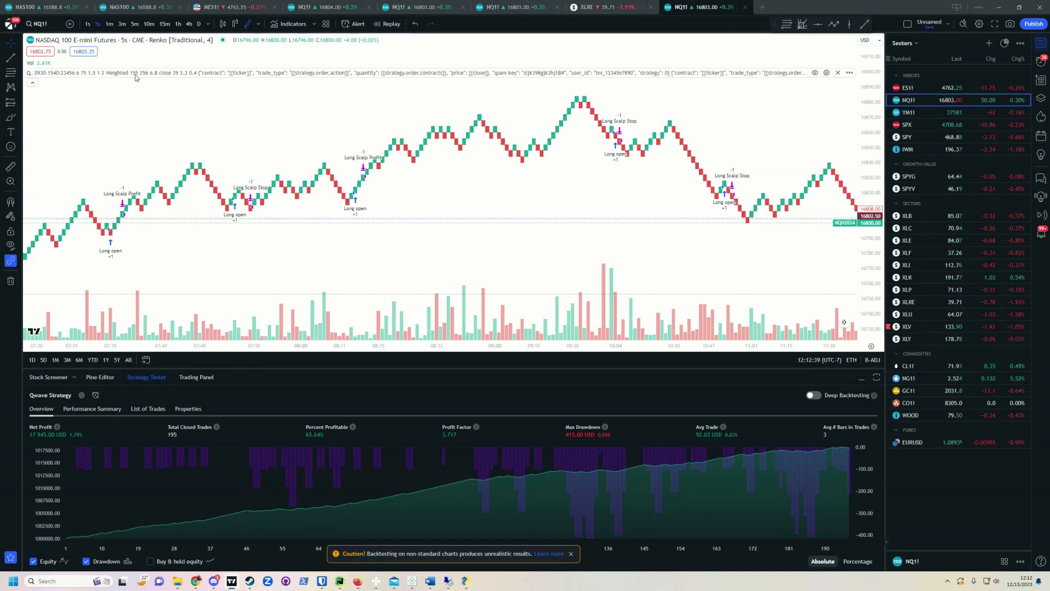
- Change the Qwave Strategy's Strength Coefficient from 75 to 50 and apply it
click(826, 72)
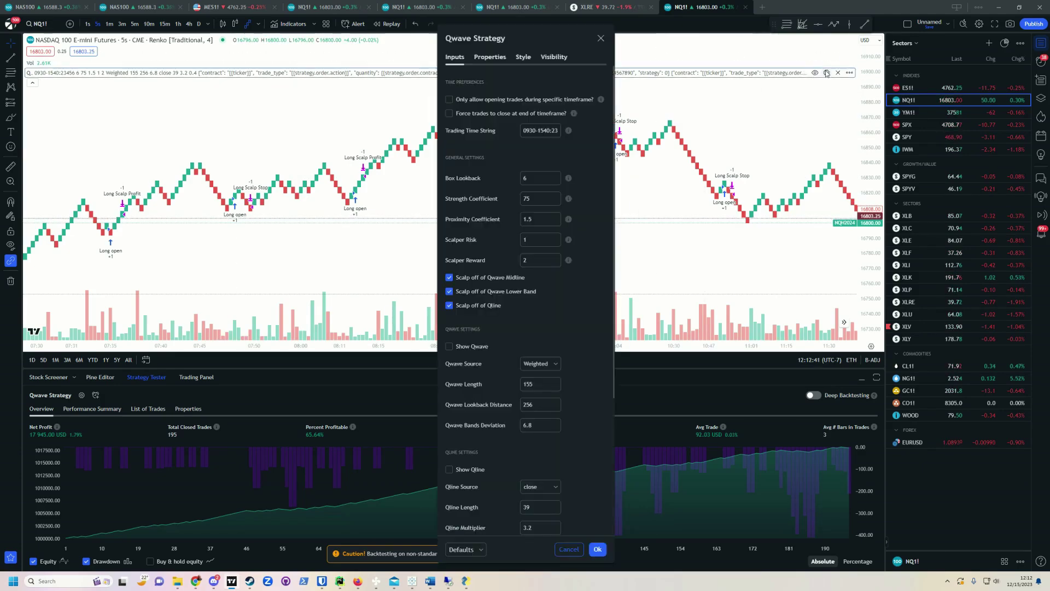
drag(538, 198, 485, 205)
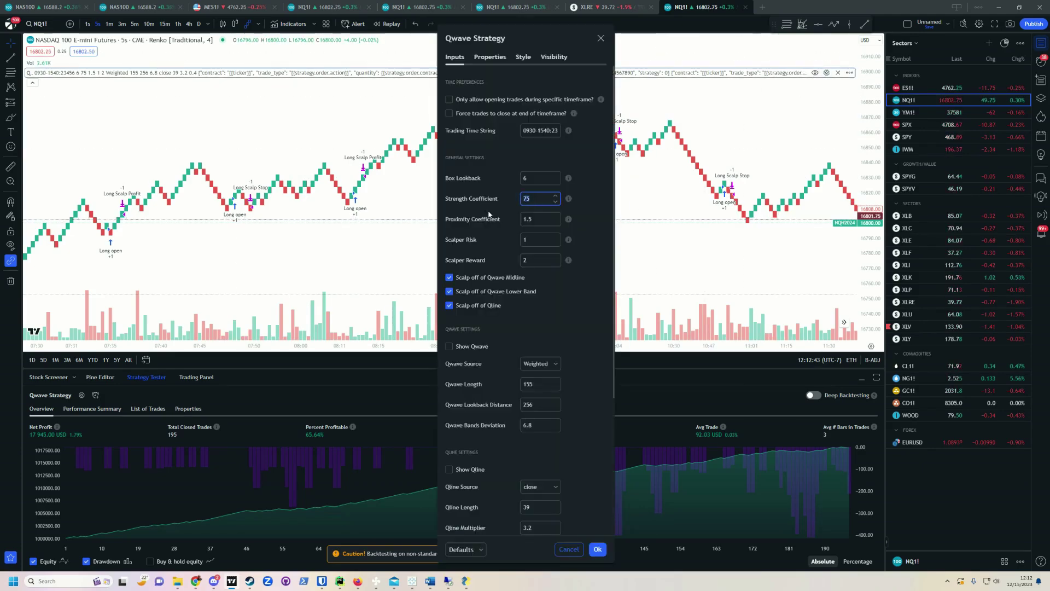
text(50)
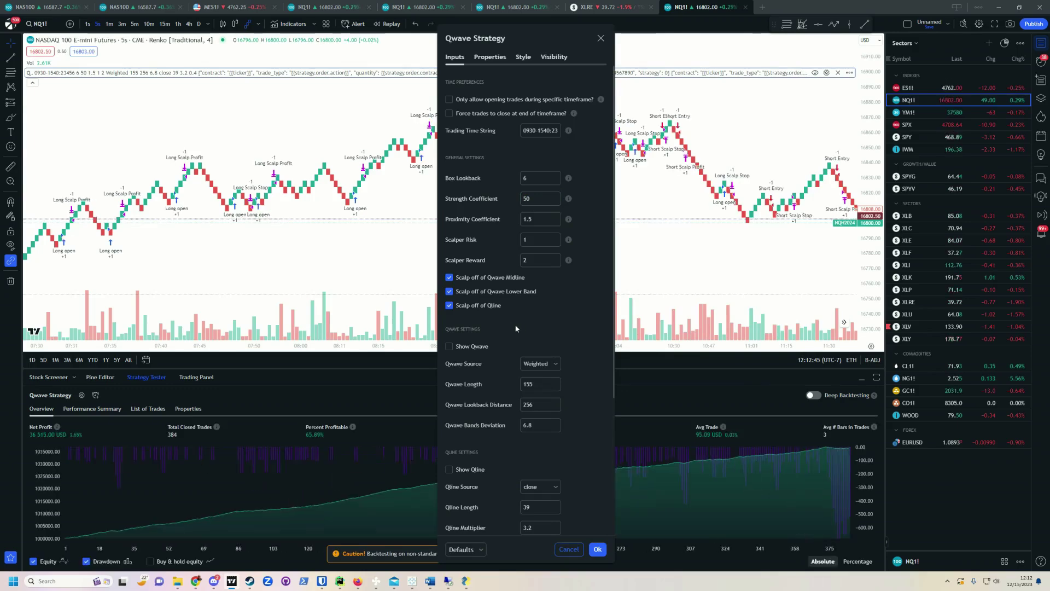
key(Return)
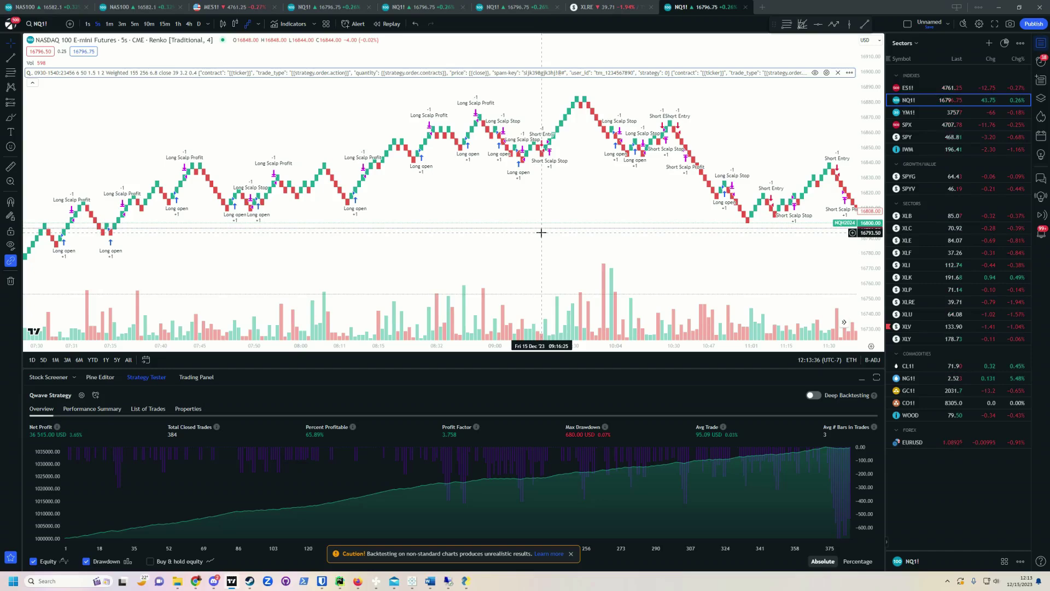
click(314, 24)
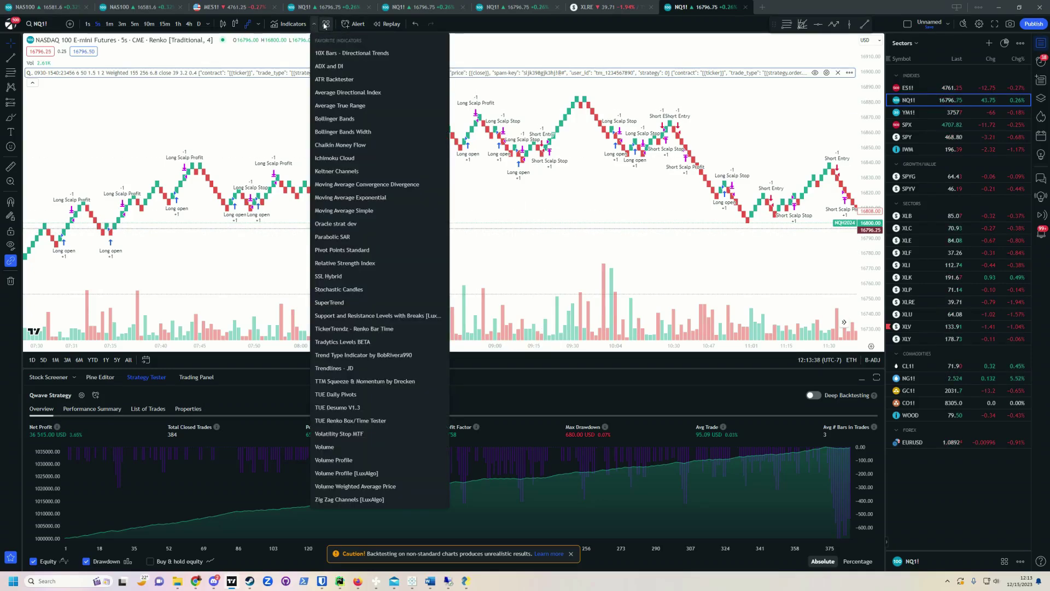
click(327, 28)
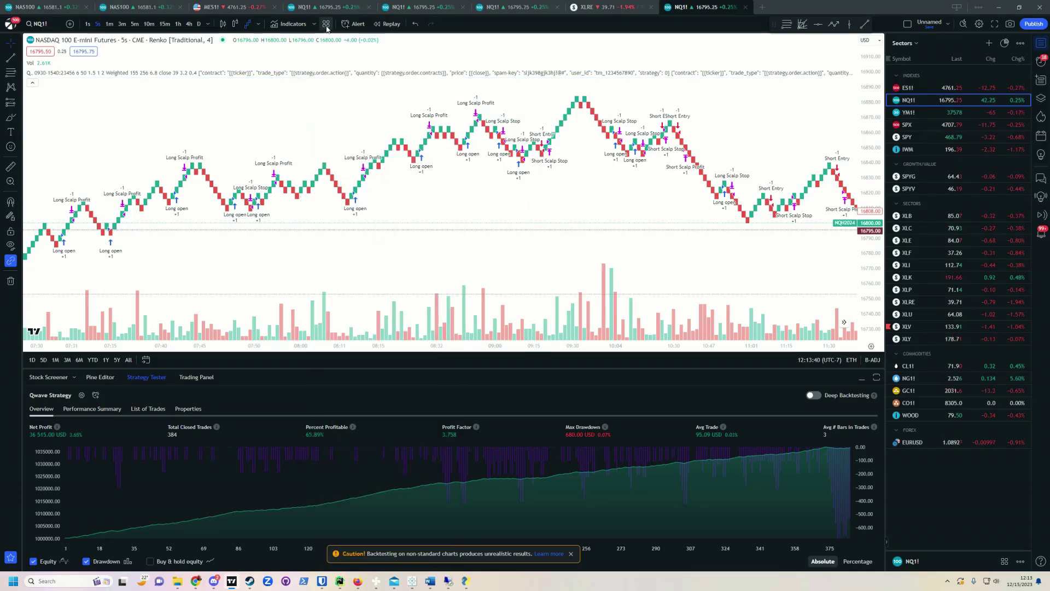
click(326, 26)
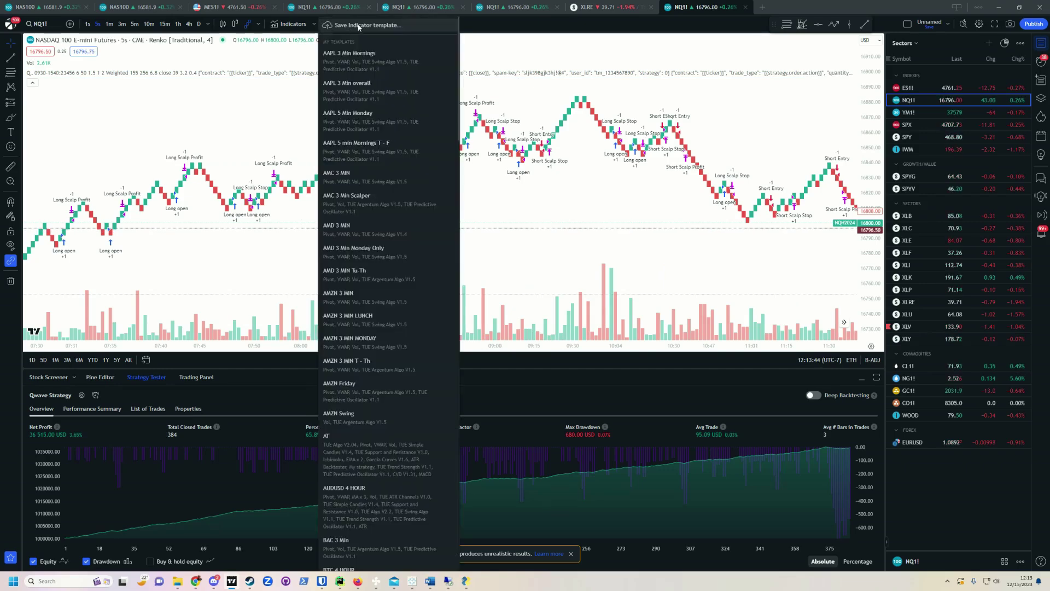
click(272, 113)
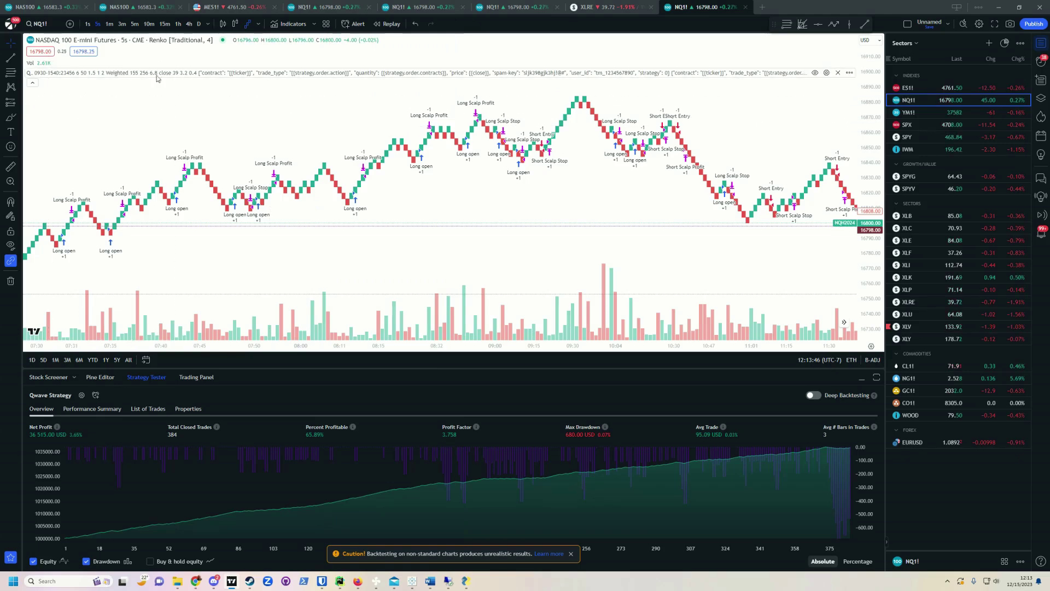
click(948, 24)
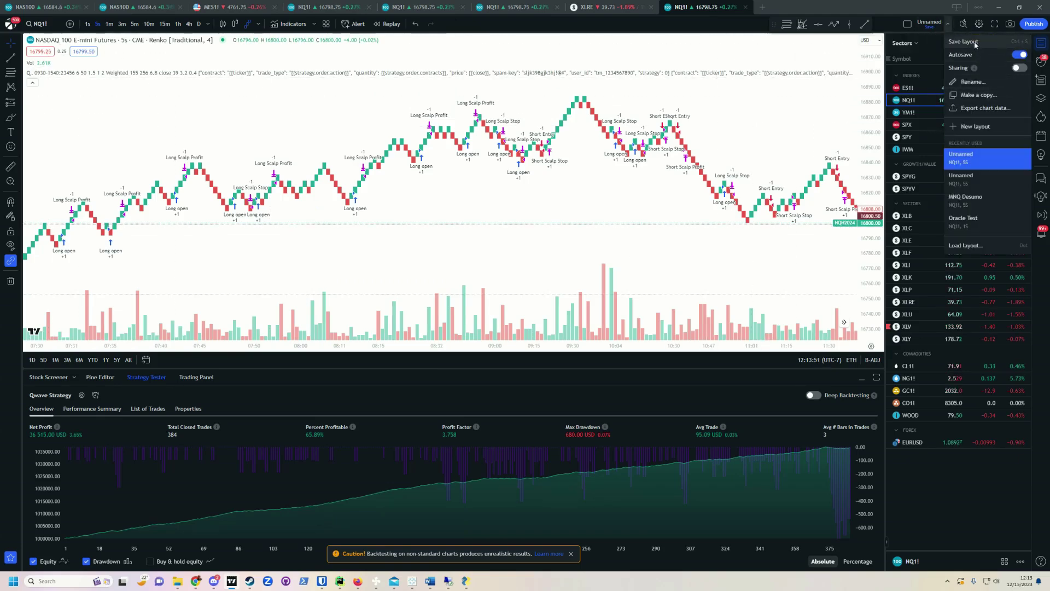
click(760, 113)
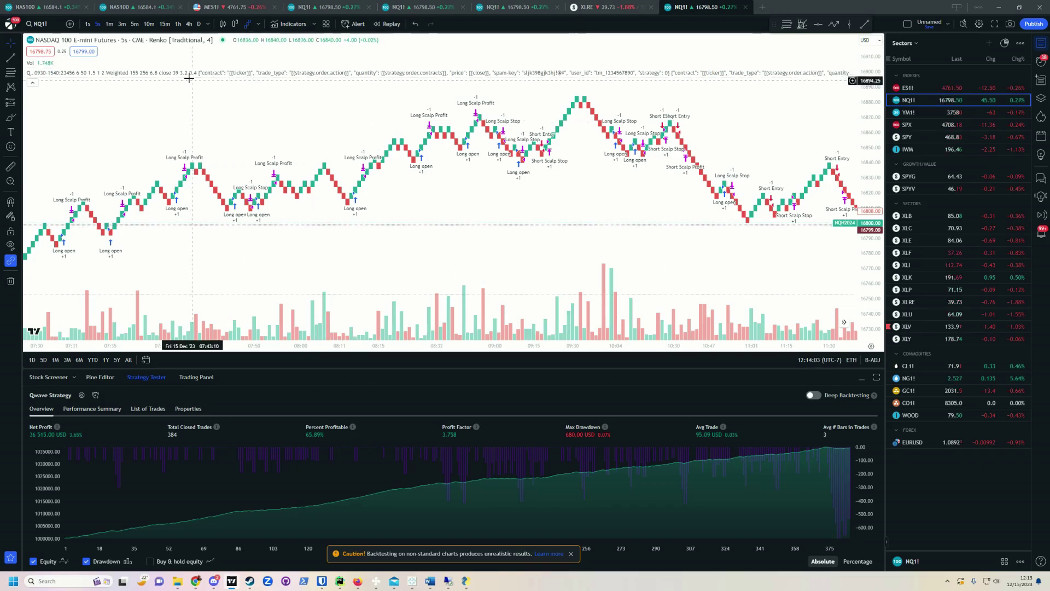
click(326, 25)
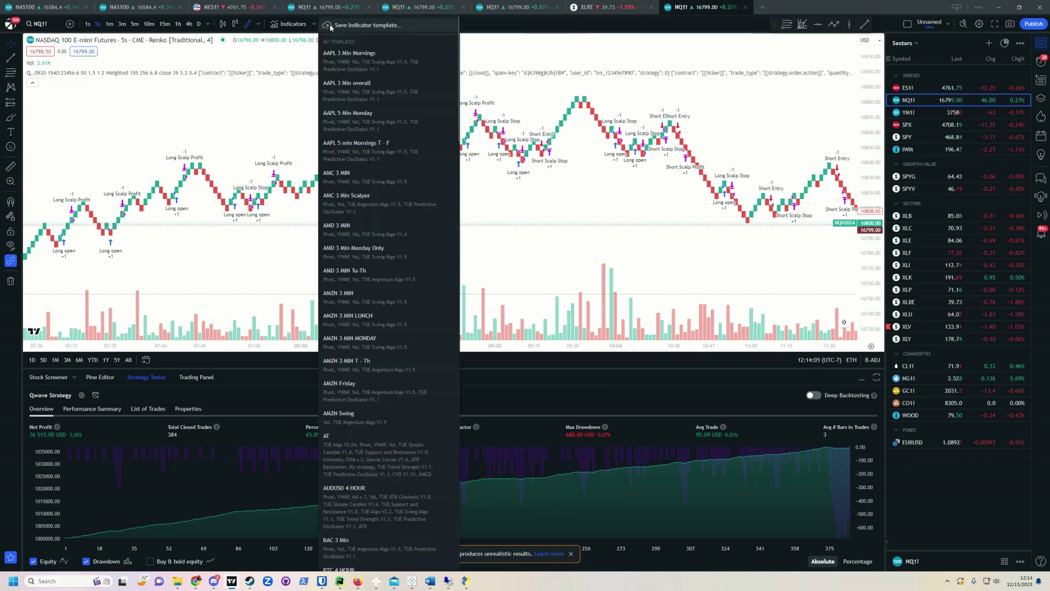
click(155, 117)
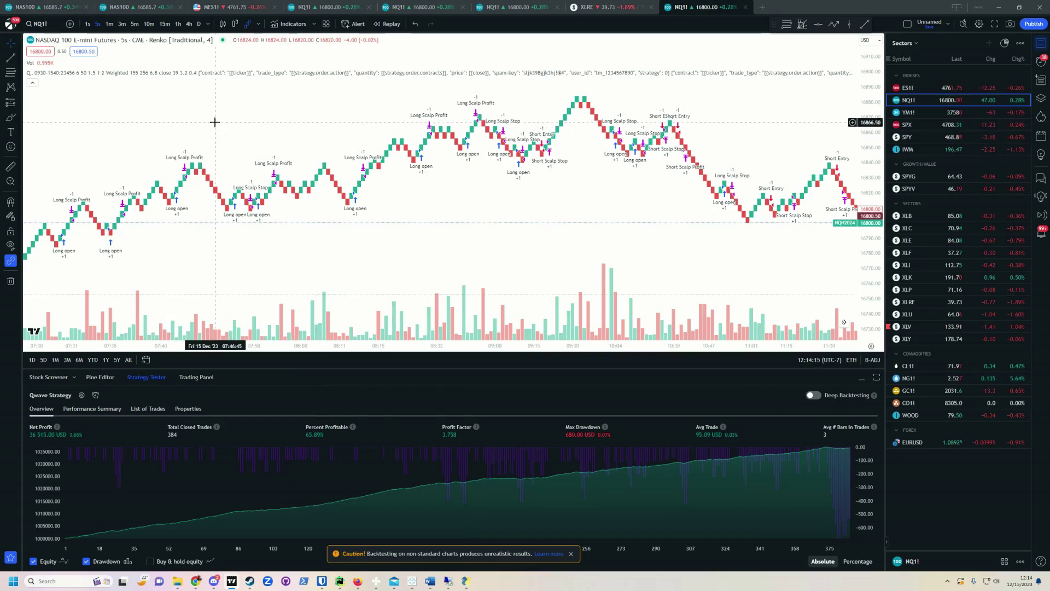
right_click(227, 108)
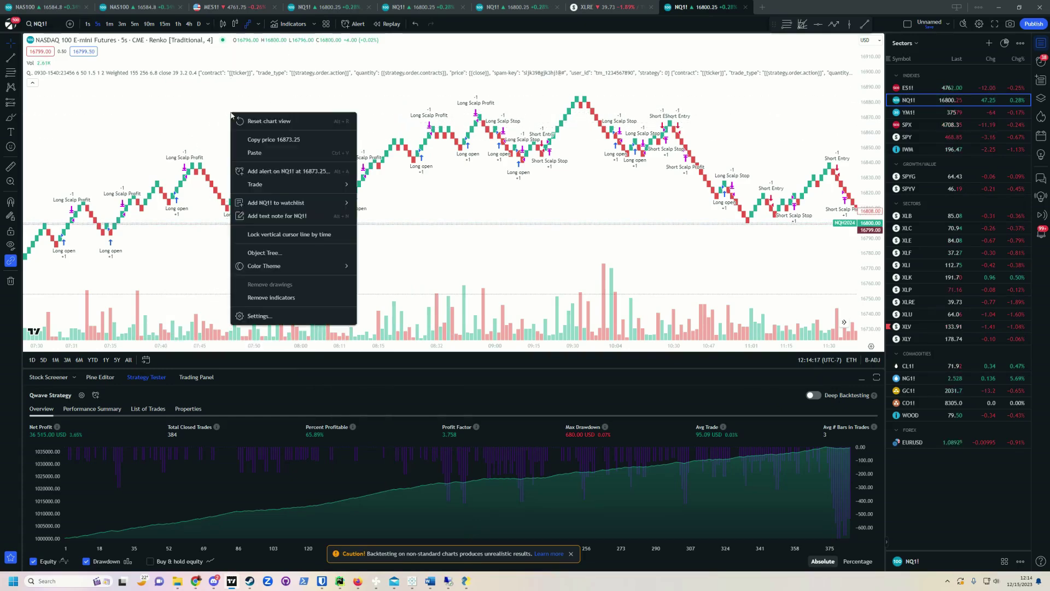
click(276, 318)
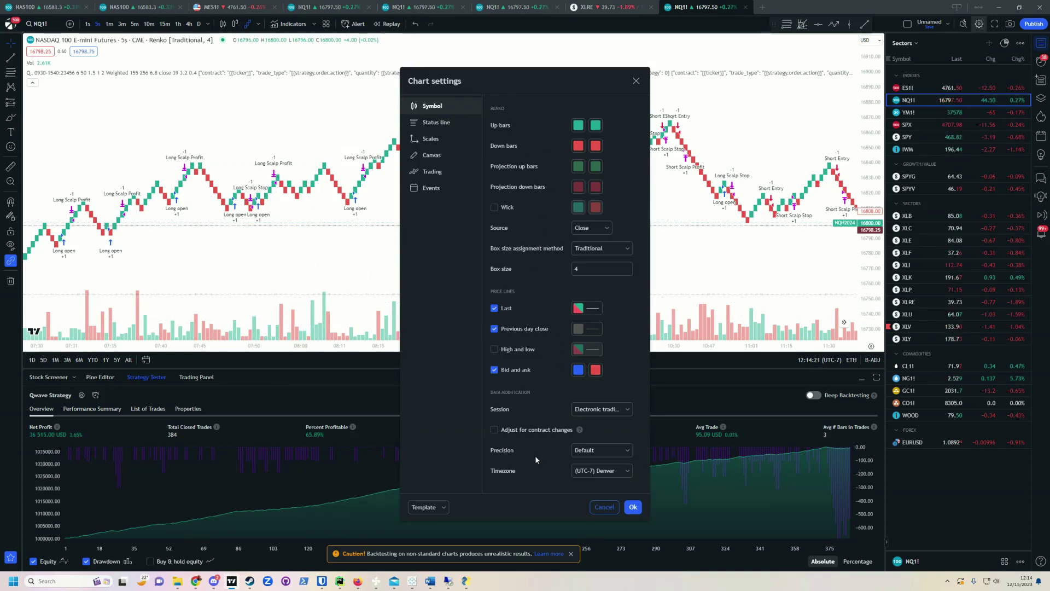
click(604, 507)
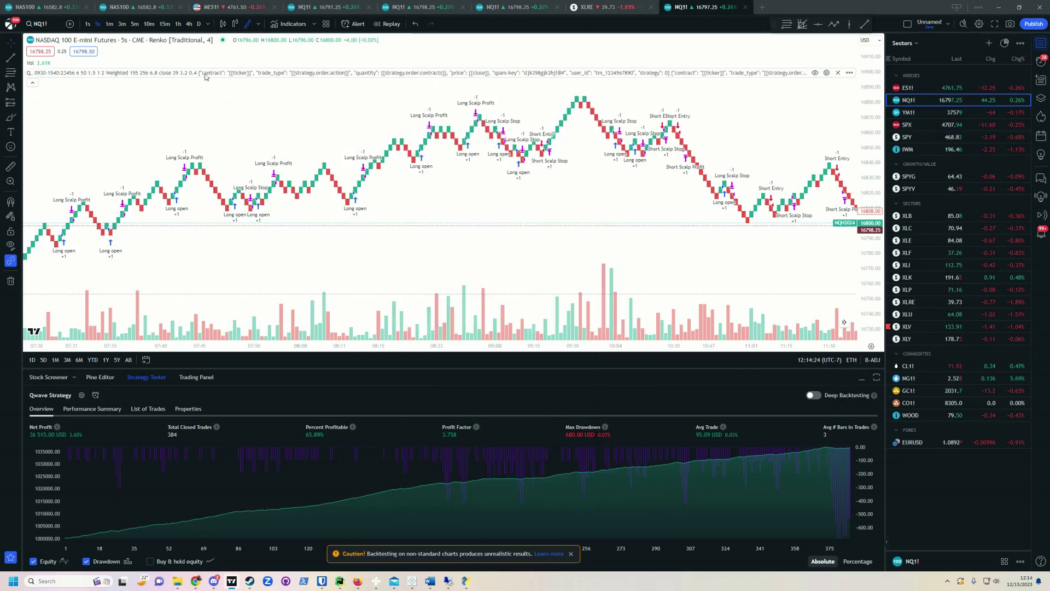
click(826, 72)
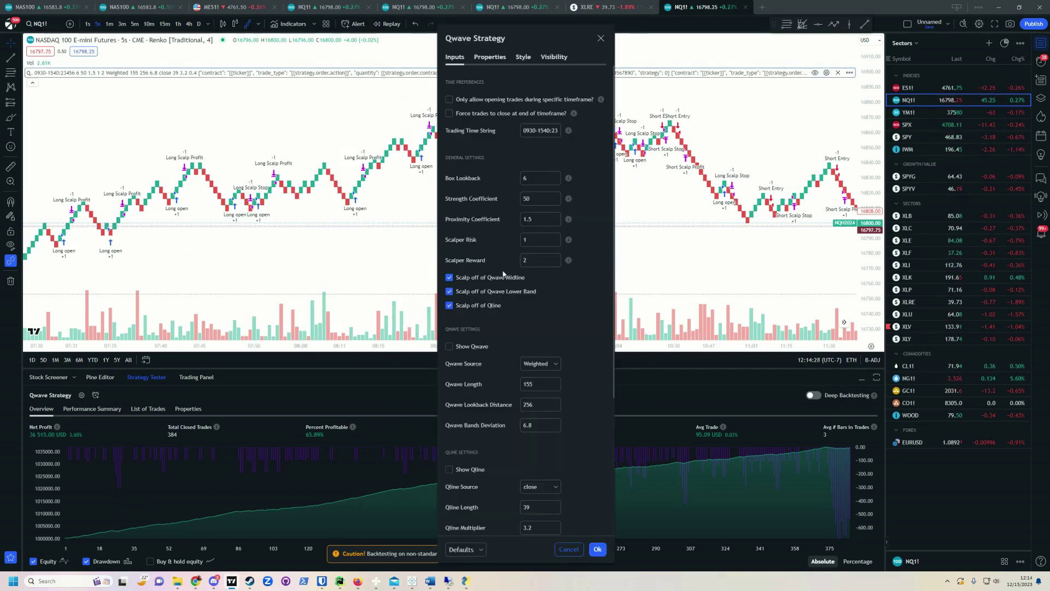
click(569, 549)
click(850, 72)
click(886, 87)
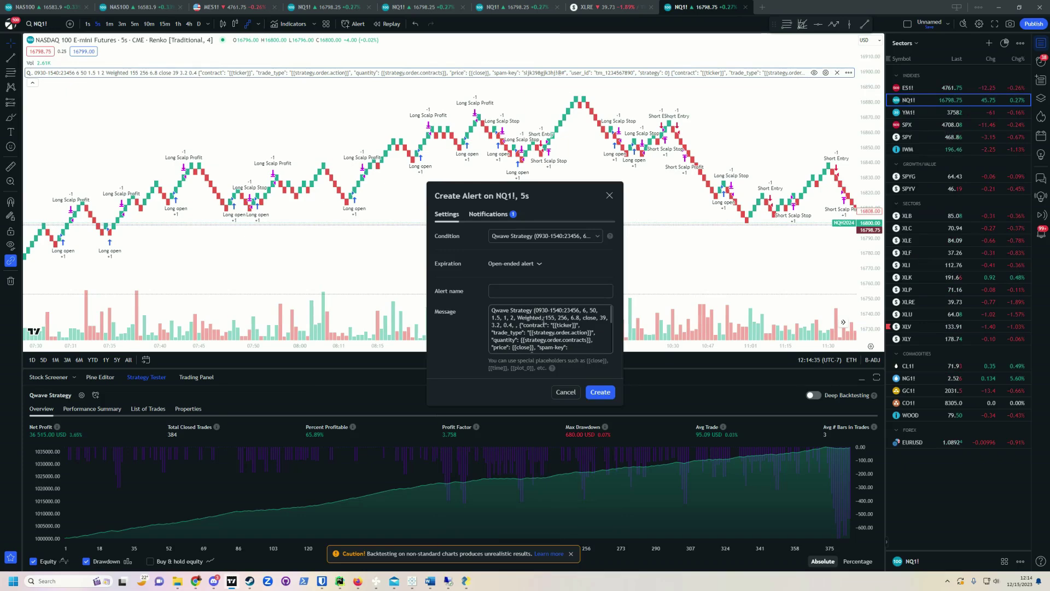
click(498, 214)
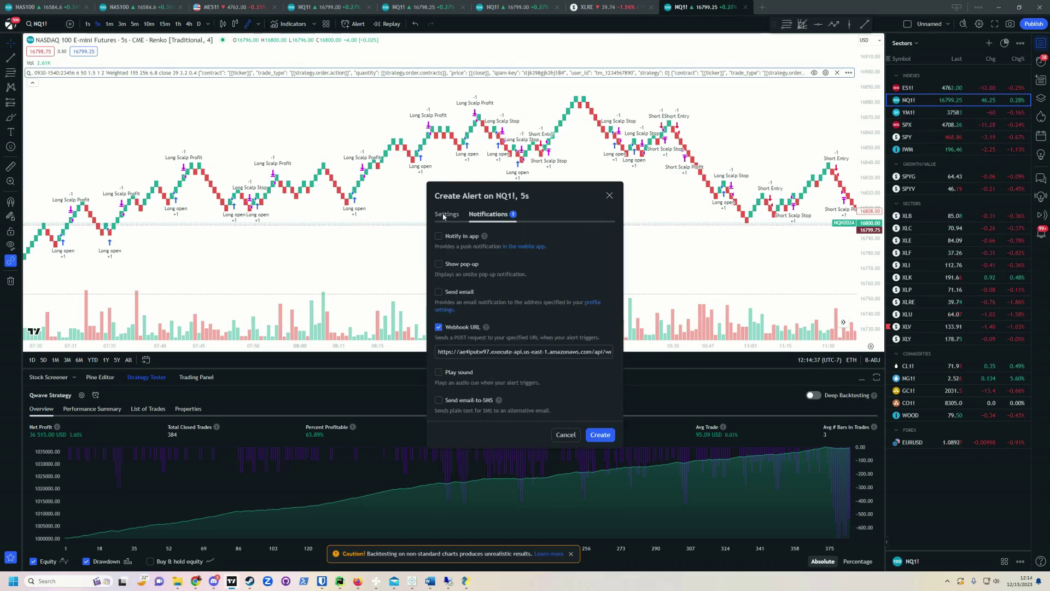
click(444, 215)
click(576, 289)
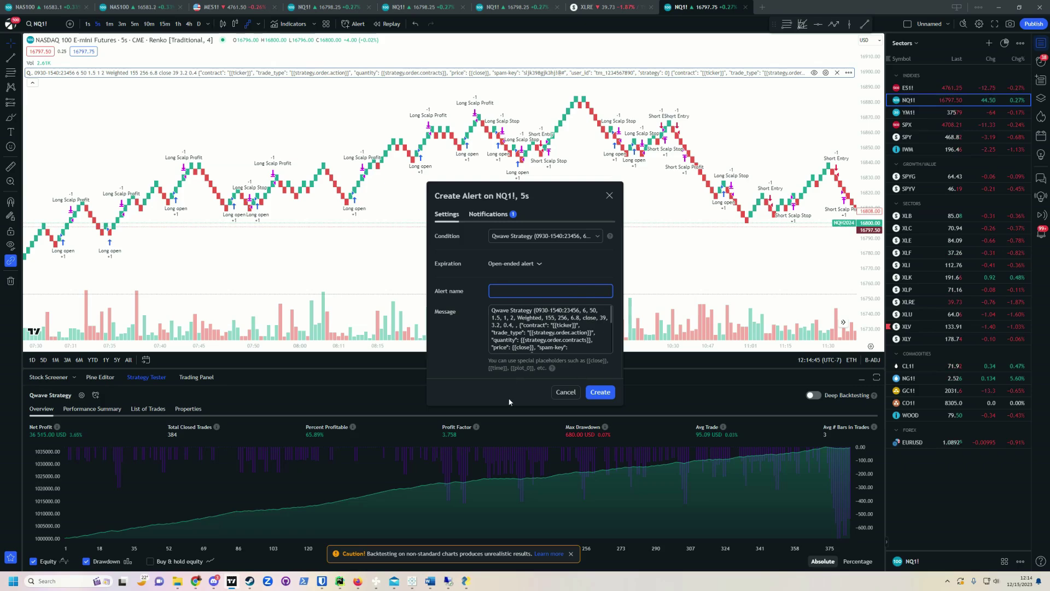
click(566, 392)
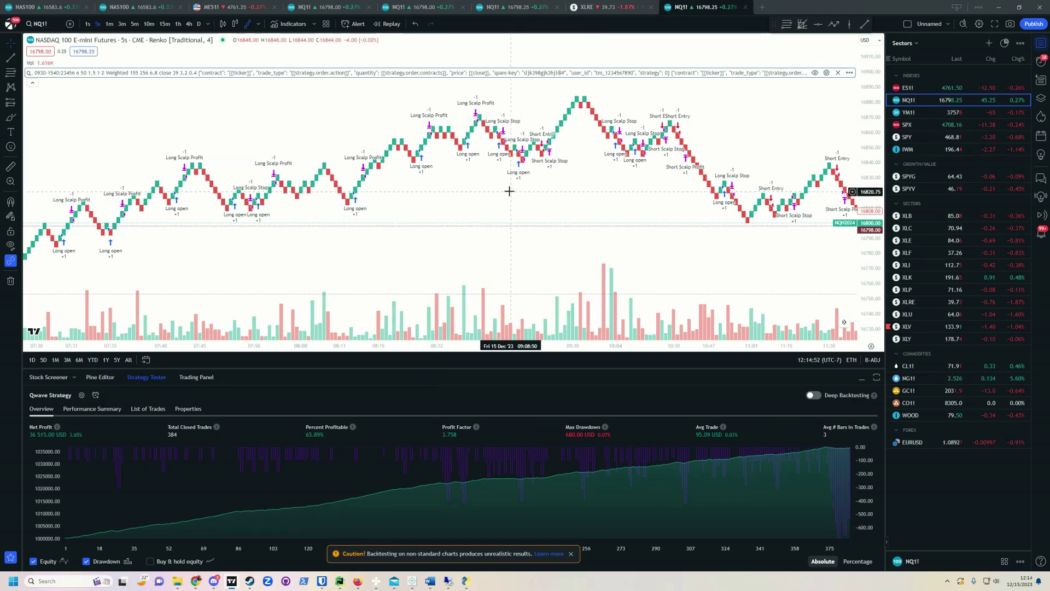
click(948, 24)
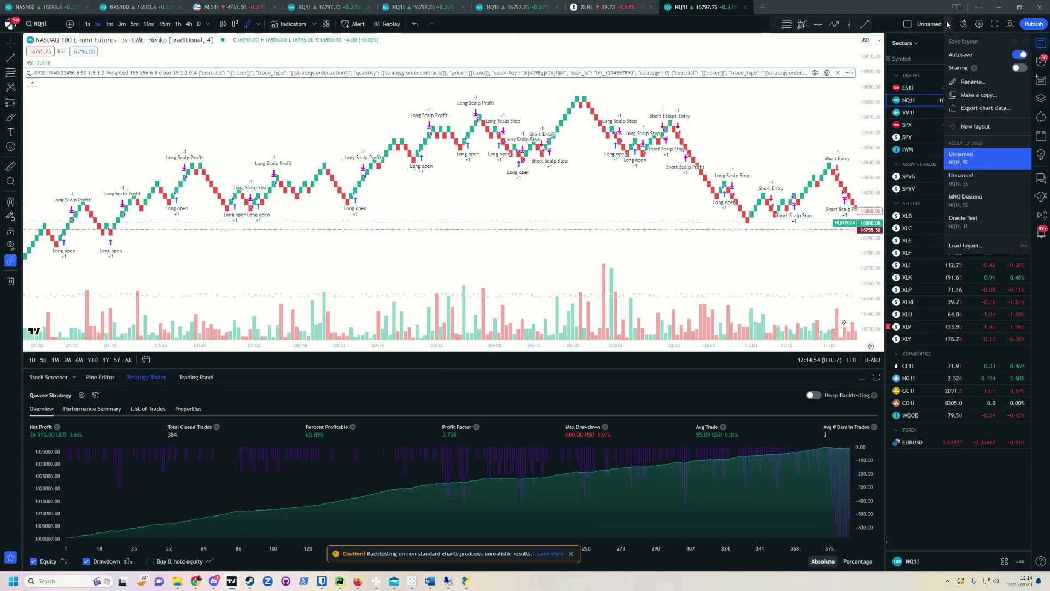
click(930, 24)
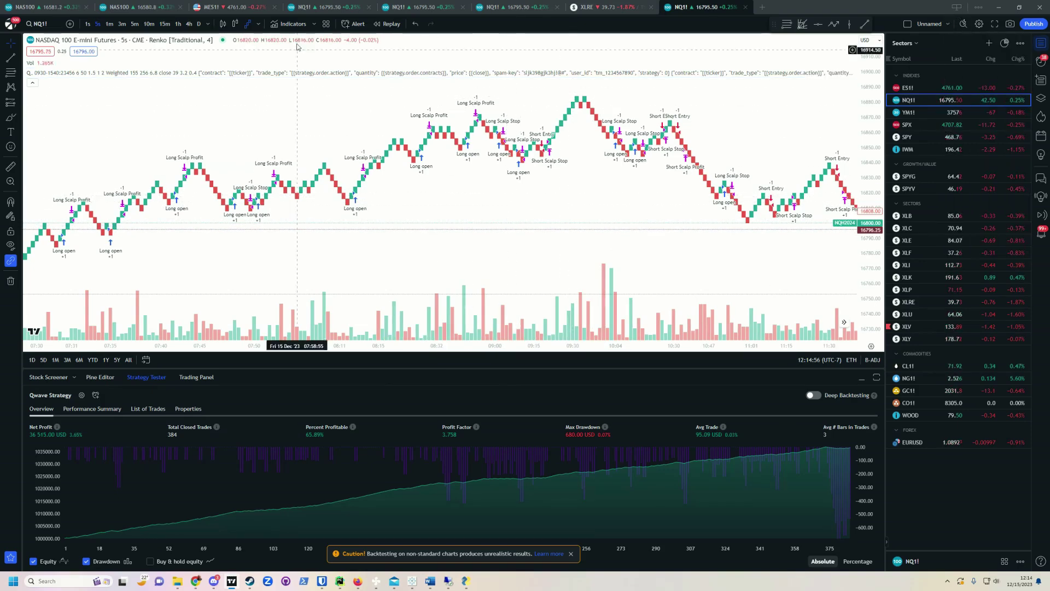
click(327, 24)
click(328, 24)
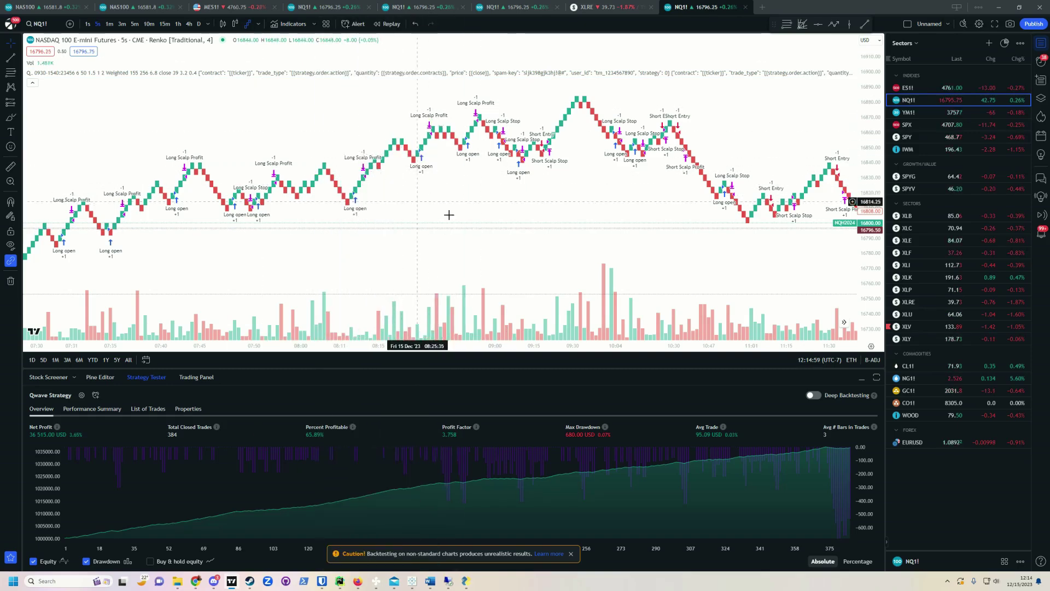